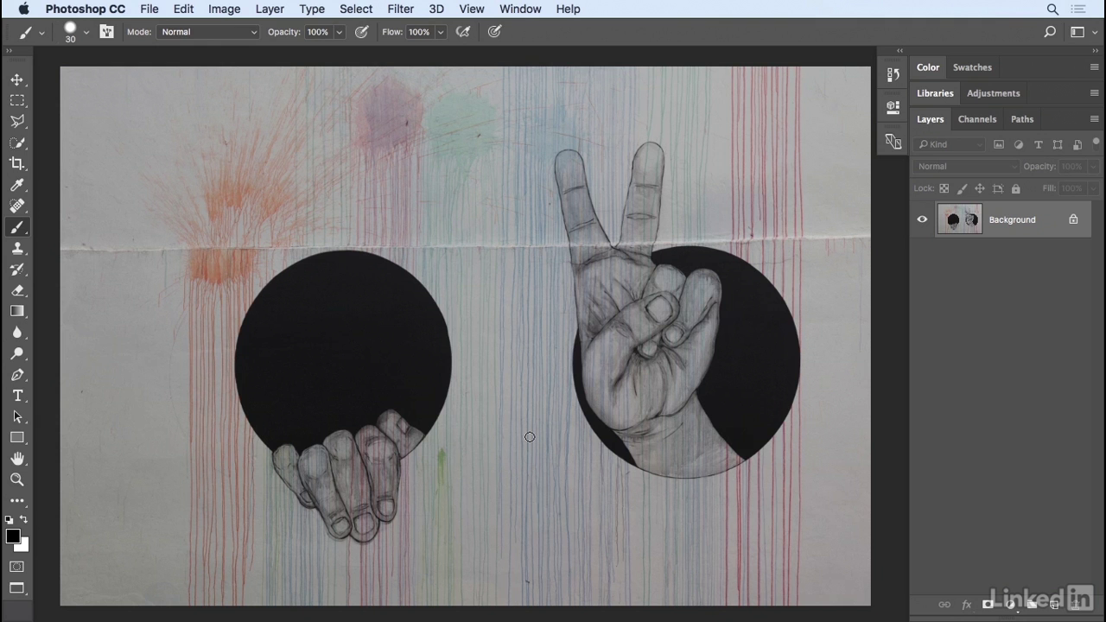
- Copy the entire hand-drawing artwork and close its document
{"action": "left_click", "coordinate": [355, 8]}
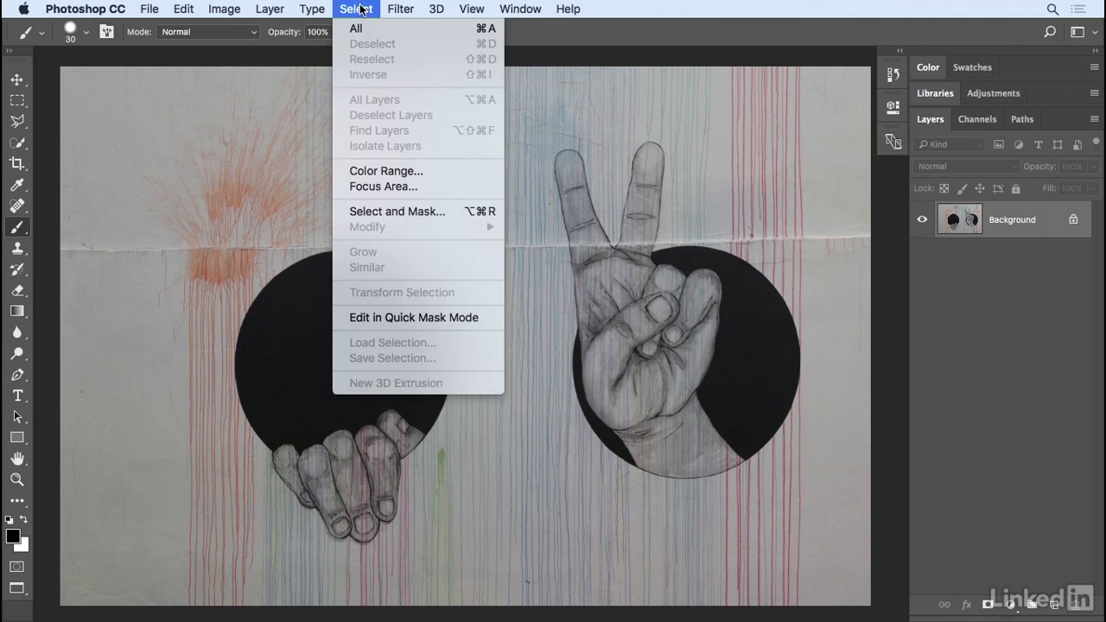
{"action": "left_click", "coordinate": [369, 30]}
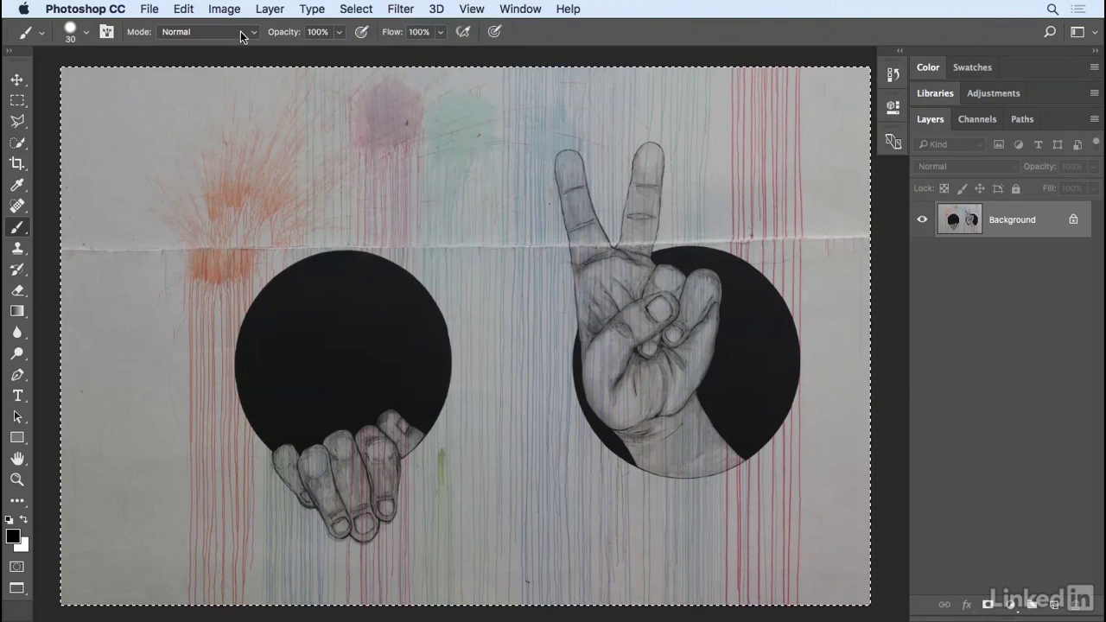
{"action": "left_click", "coordinate": [187, 9]}
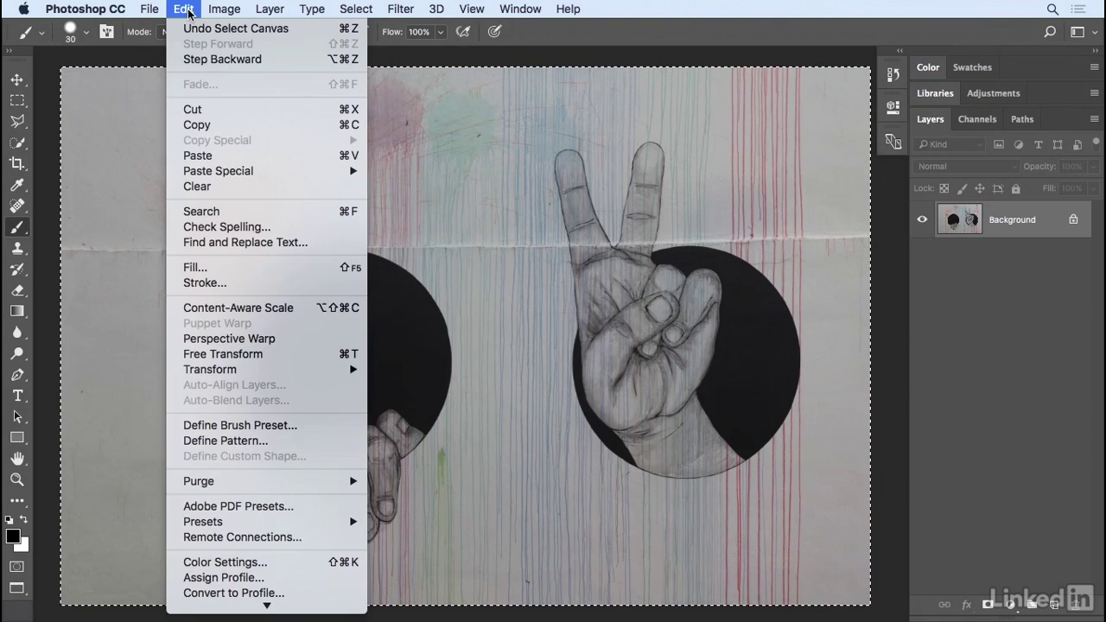
{"action": "left_click", "coordinate": [223, 120]}
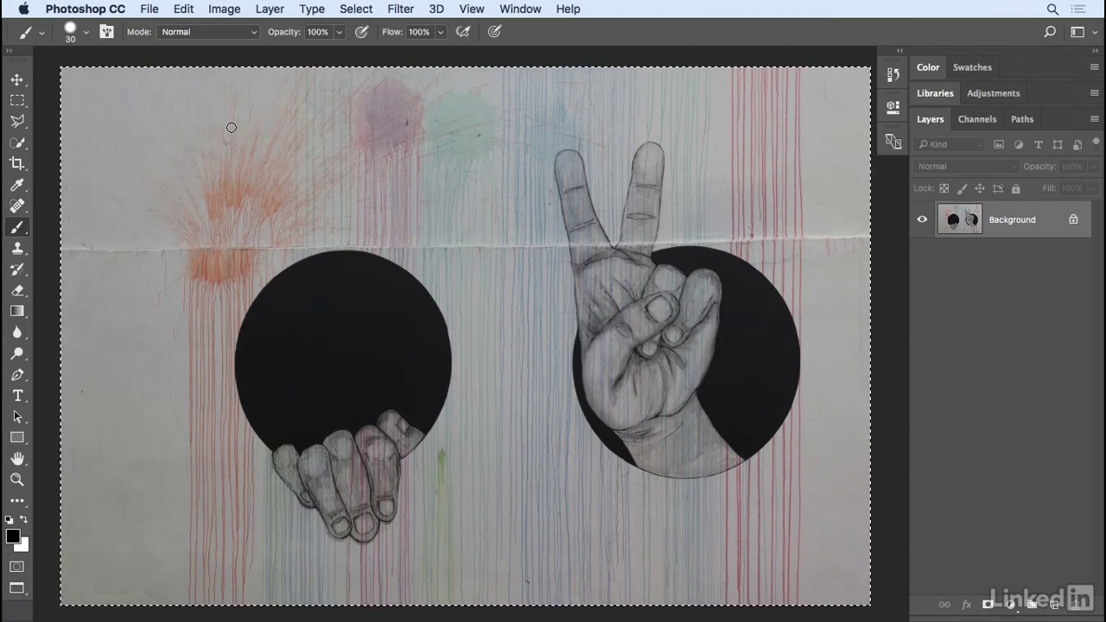
{"action": "left_click", "coordinate": [150, 9]}
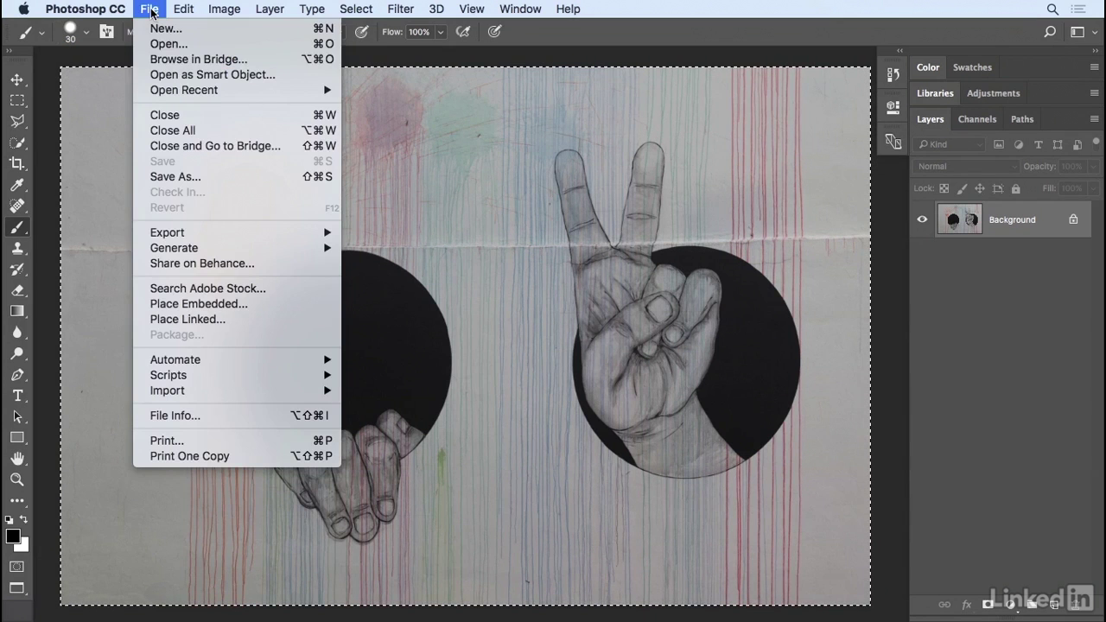
{"action": "left_click", "coordinate": [196, 118]}
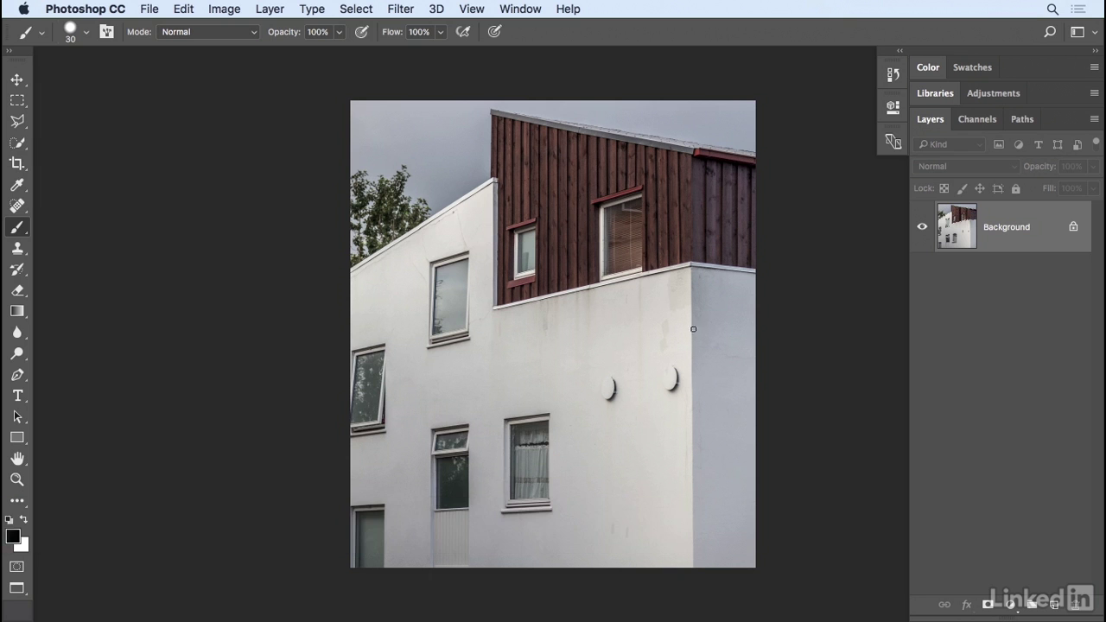
- Add a new empty layer above the building photo and open the Vanishing Point filter on it
{"action": "left_click", "coordinate": [1054, 605]}
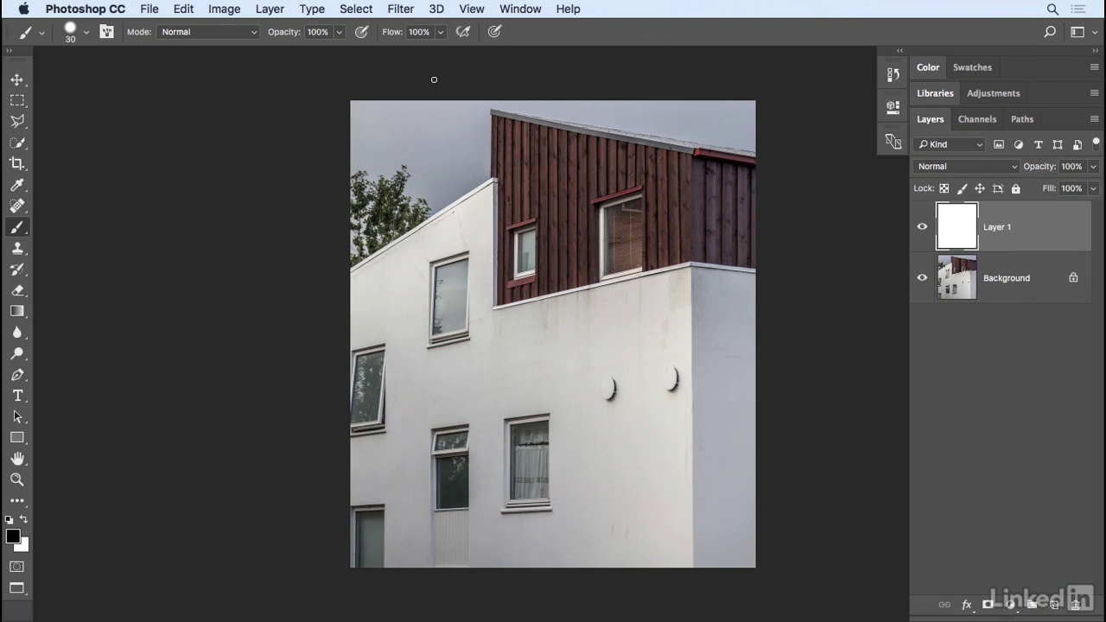
{"action": "left_click", "coordinate": [405, 12]}
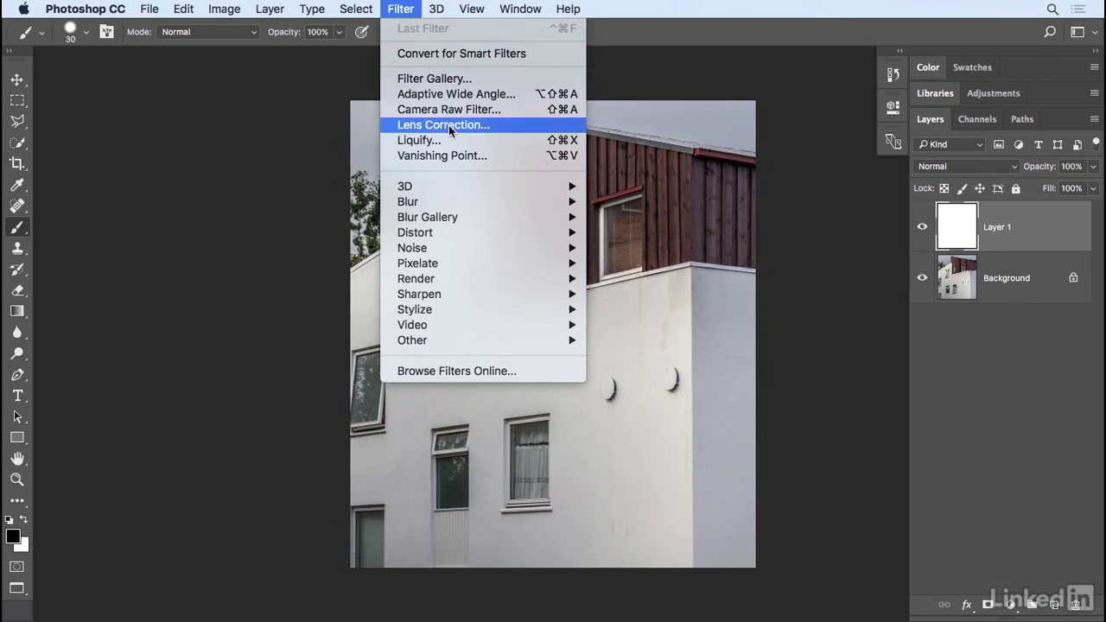
{"action": "left_click", "coordinate": [491, 156]}
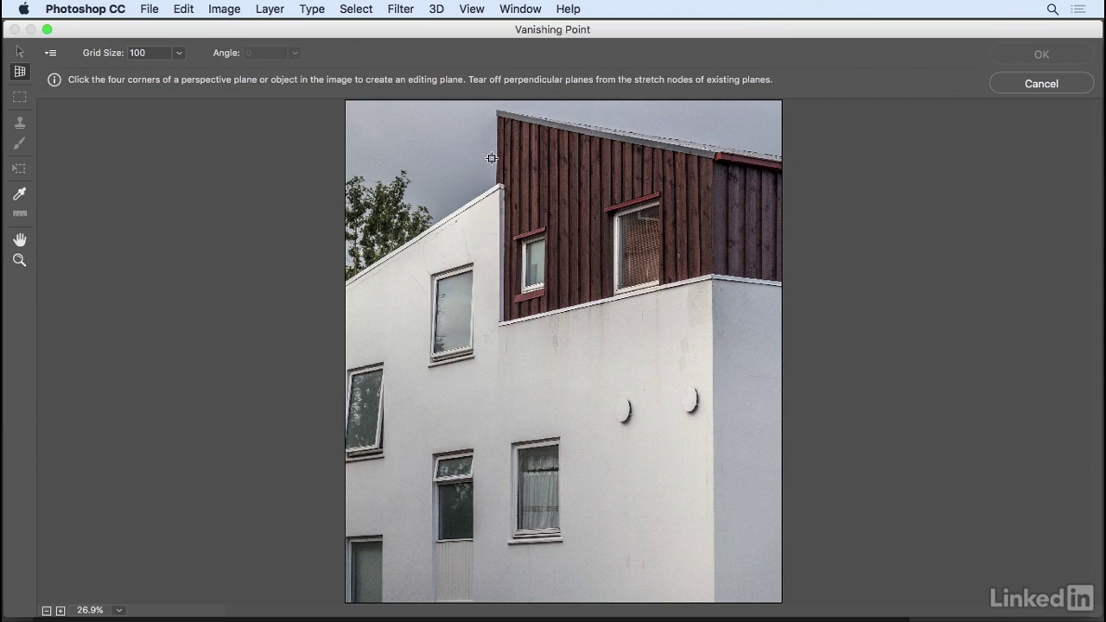
- Create a four-corner perspective plane on the white front wall below the wood siding and fit its corners to the building's vertical edge
{"action": "left_click", "coordinate": [499, 326]}
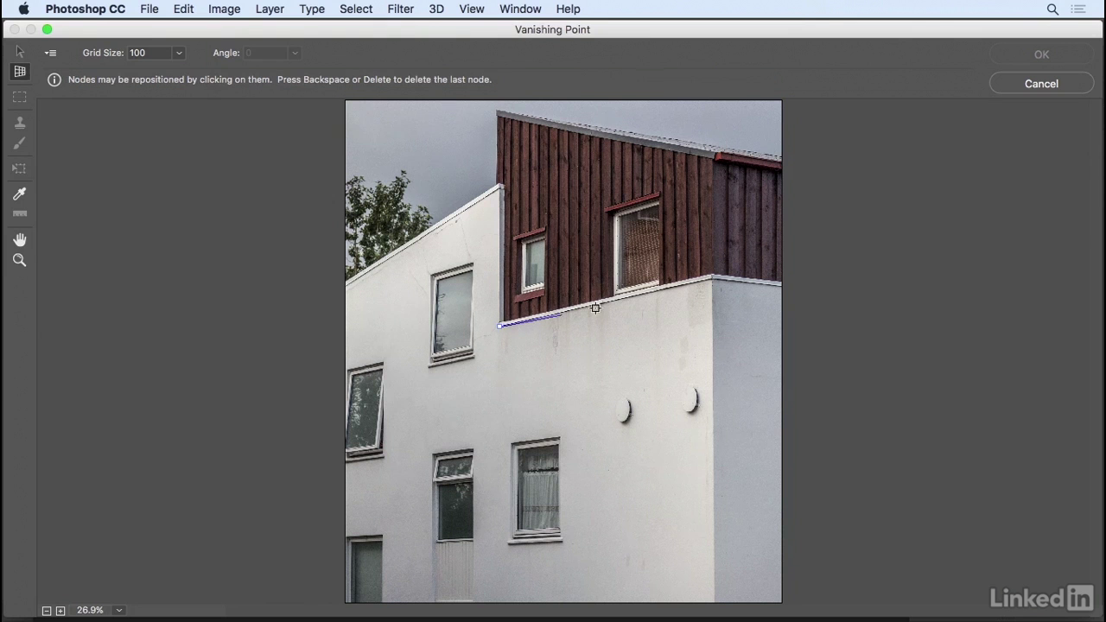
{"action": "left_click", "coordinate": [715, 278]}
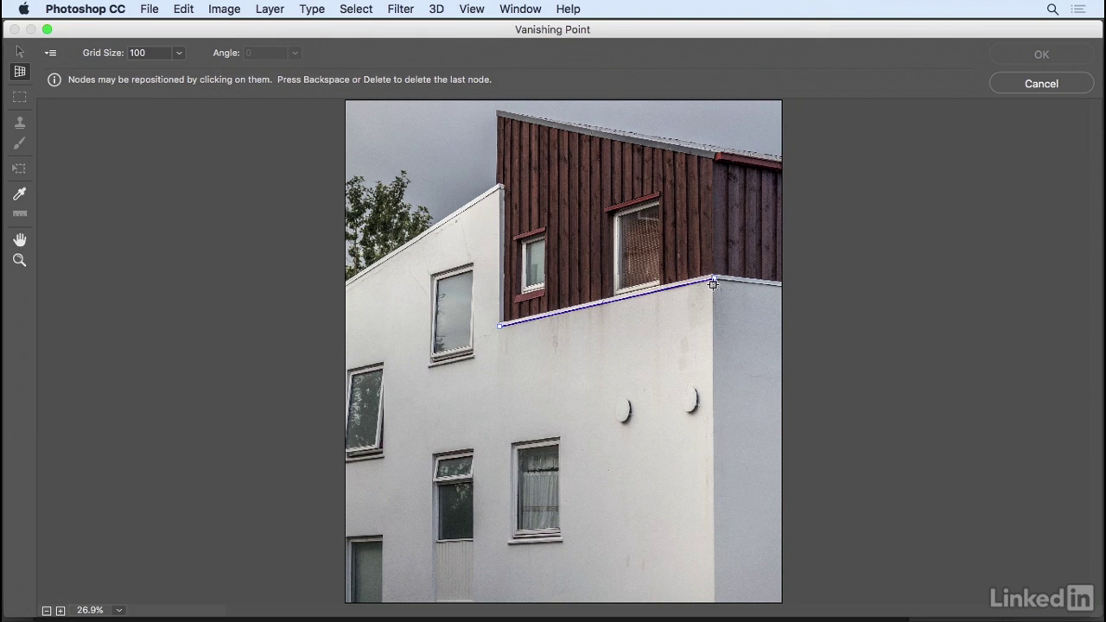
{"action": "left_click", "coordinate": [714, 529]}
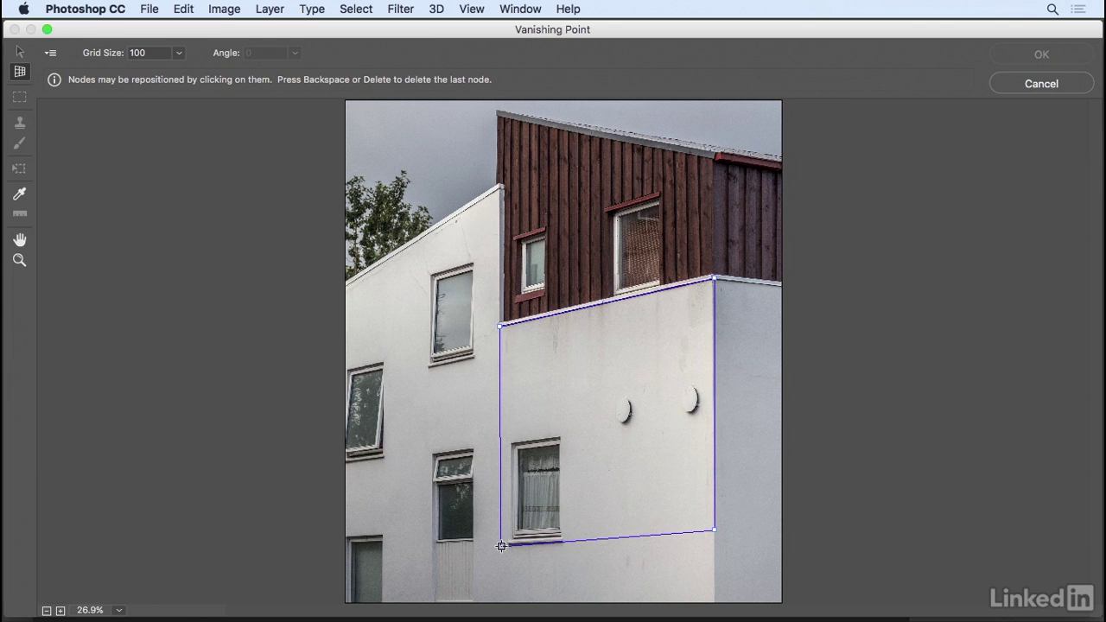
{"action": "left_click", "coordinate": [501, 545]}
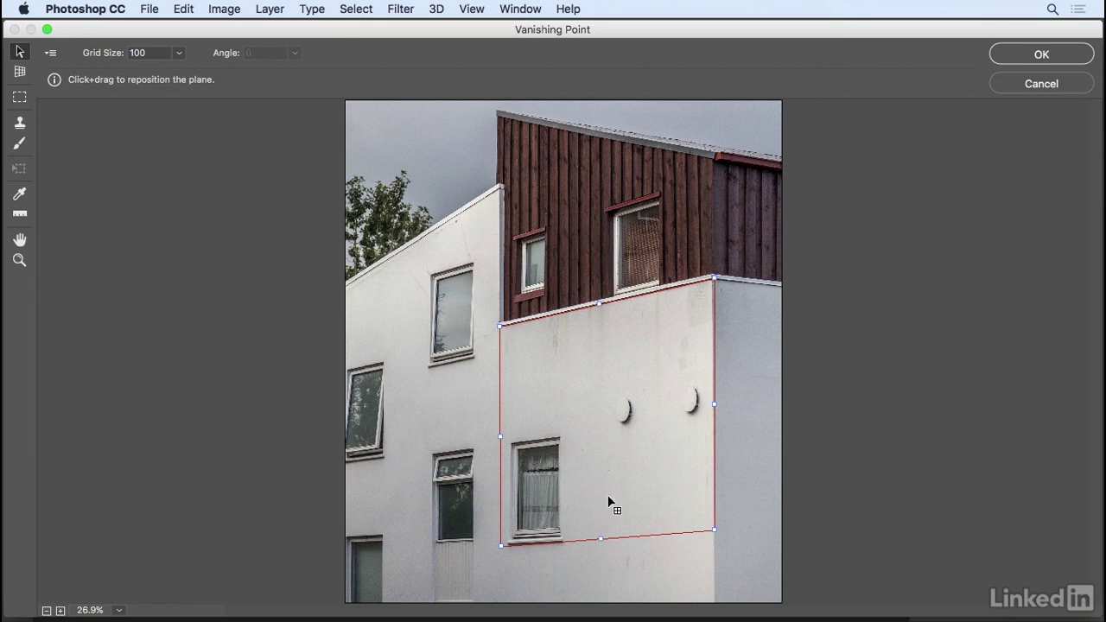
{"action": "left_click_drag", "start_coordinate": [714, 279], "coordinate": [712, 279]}
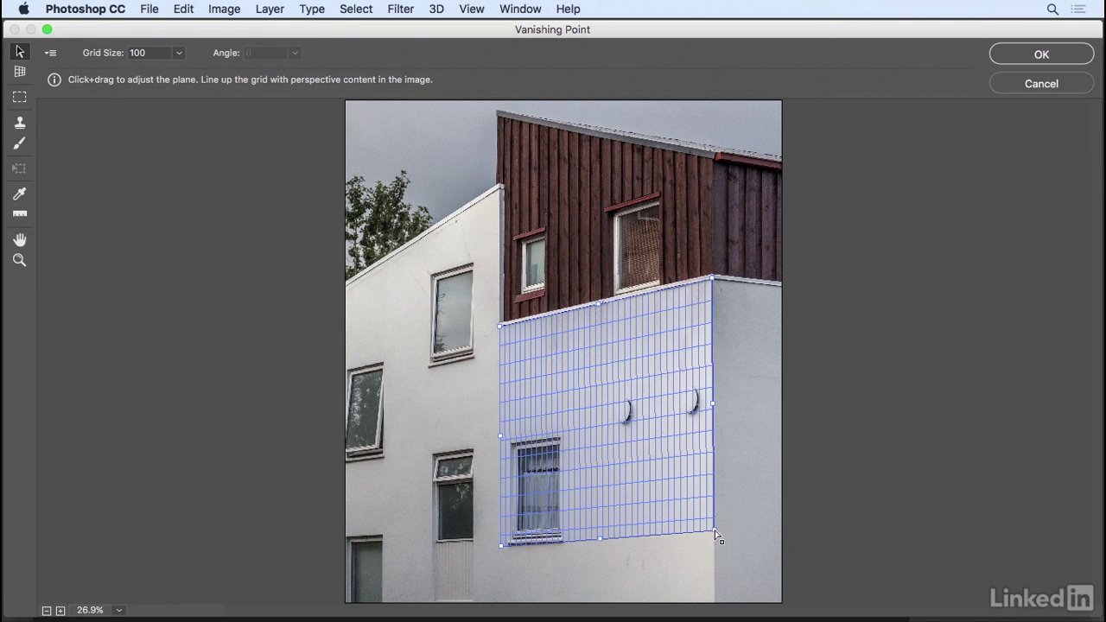
{"action": "left_click_drag", "start_coordinate": [714, 530], "coordinate": [716, 530]}
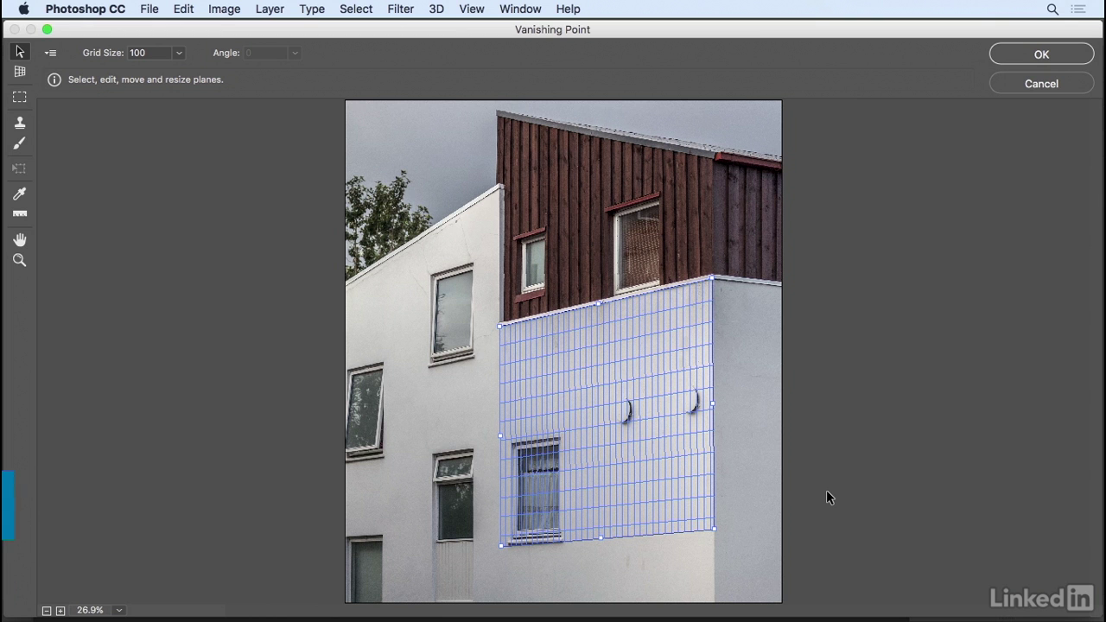
- Adjust the plane's lower-left corner at 100% zoom so its lower edge follows the perspective of the windowsill
{"action": "key", "text": "super+1"}
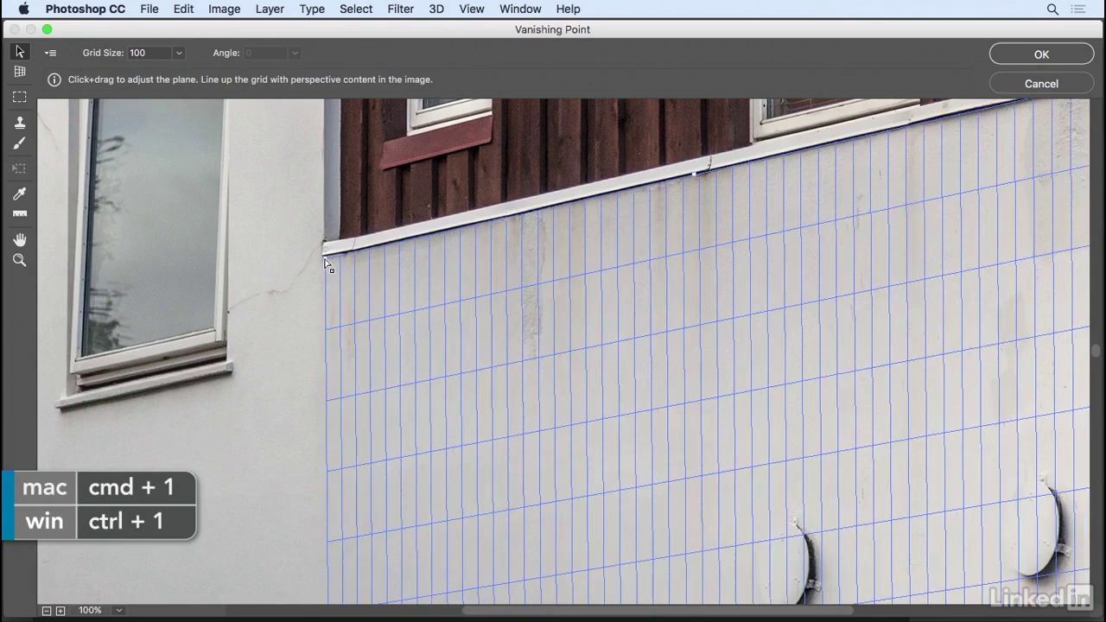
{"action": "key", "text": "h"}
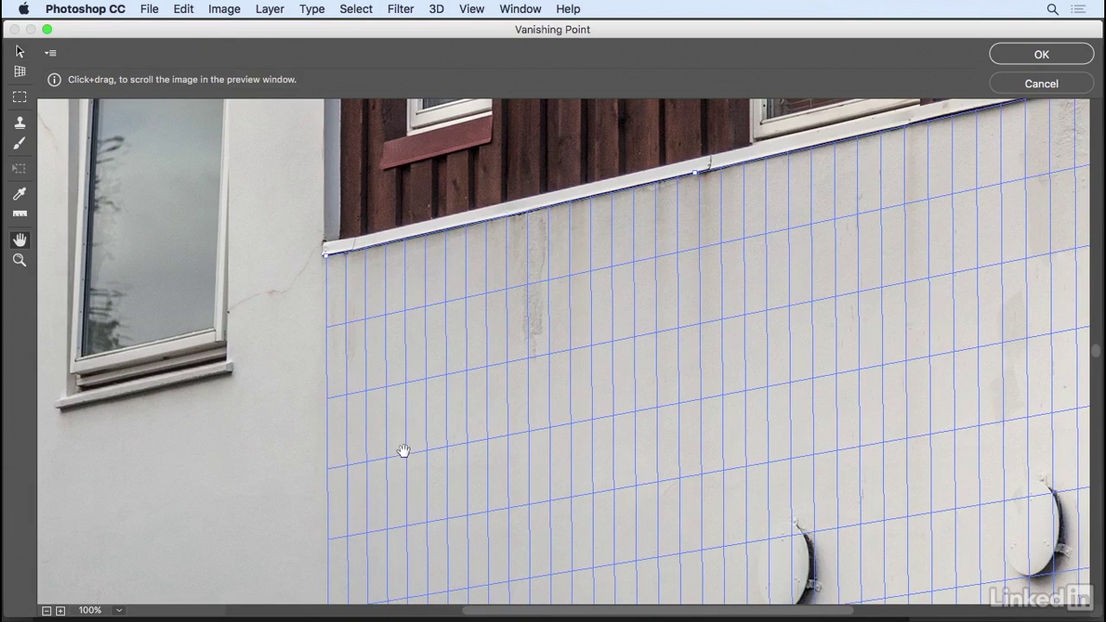
{"action": "left_click_drag", "start_coordinate": [400, 506], "coordinate": [403, 321]}
{"action": "left_click_drag", "start_coordinate": [402, 386], "coordinate": [402, 263]}
{"action": "left_click_drag", "start_coordinate": [441, 434], "coordinate": [444, 207]}
{"action": "left_click_drag", "start_coordinate": [447, 403], "coordinate": [450, 232]}
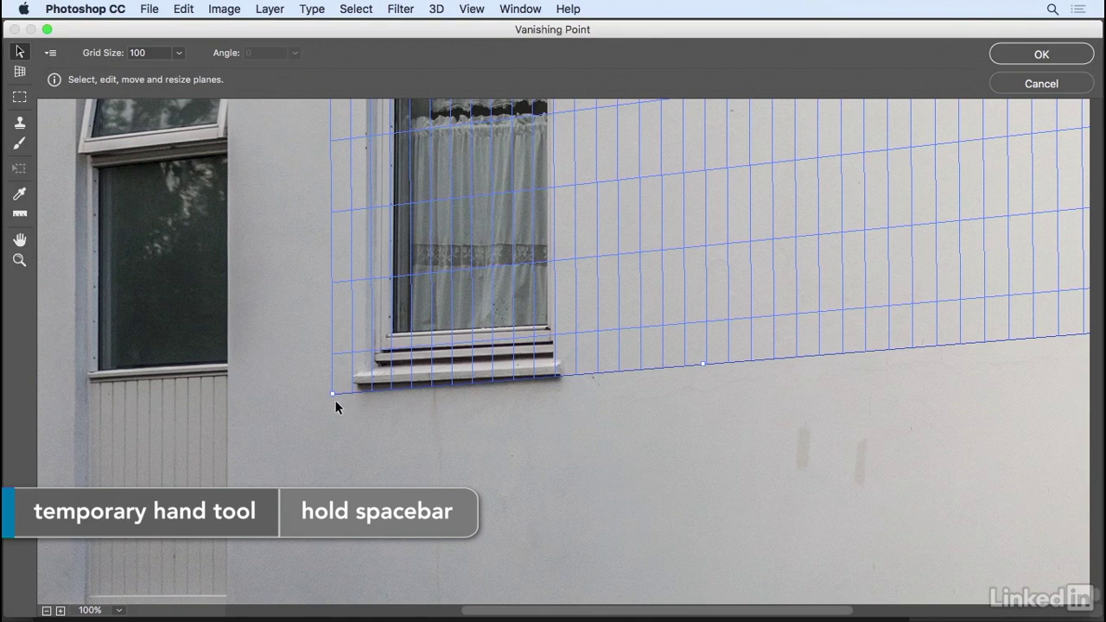
{"action": "left_click_drag", "start_coordinate": [332, 394], "coordinate": [331, 384]}
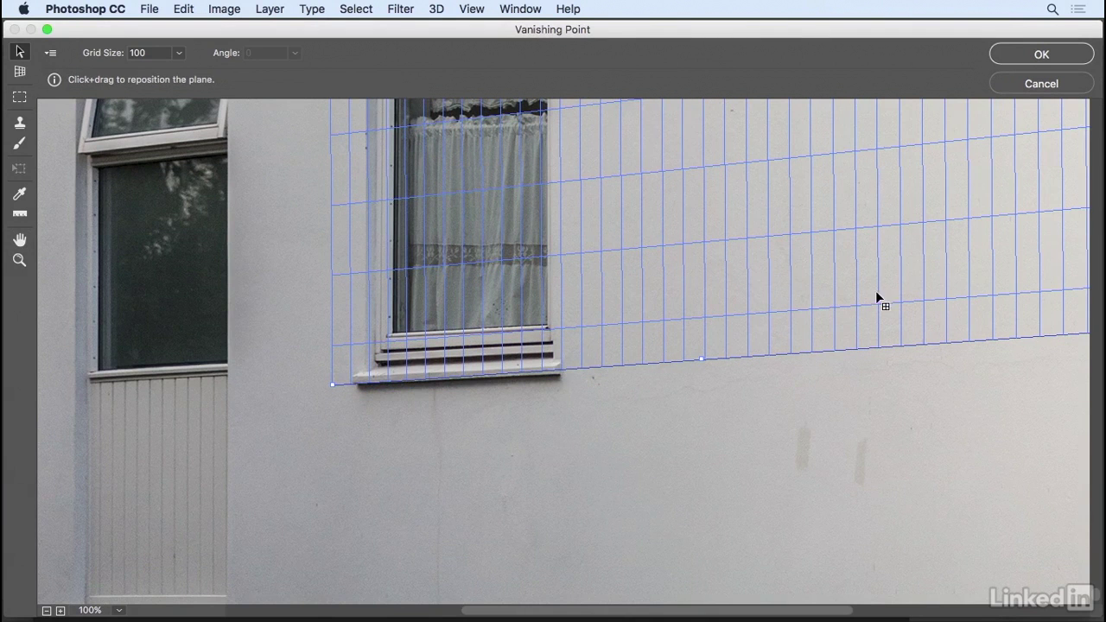
- Align the plane's lower-right corner with the building's vertical corner and extend the plane down to the photo's bottom edge
{"action": "key", "text": "space"}
{"action": "left_click_drag", "start_coordinate": [901, 286], "coordinate": [668, 308]}
{"action": "left_click_drag", "start_coordinate": [885, 354], "coordinate": [888, 366]}
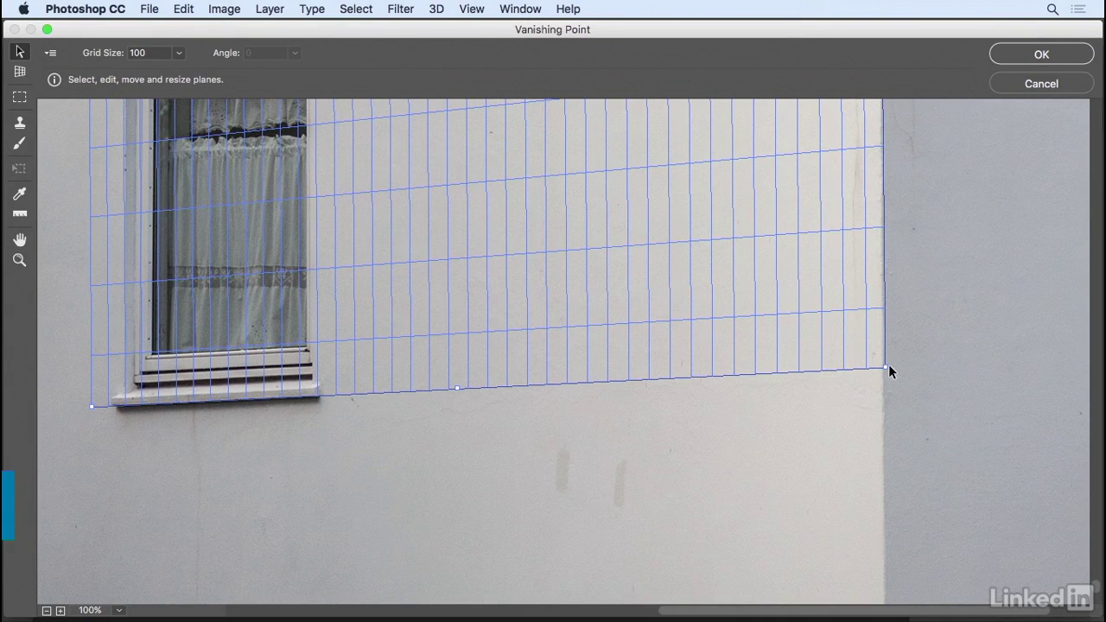
{"action": "key", "text": "super+0"}
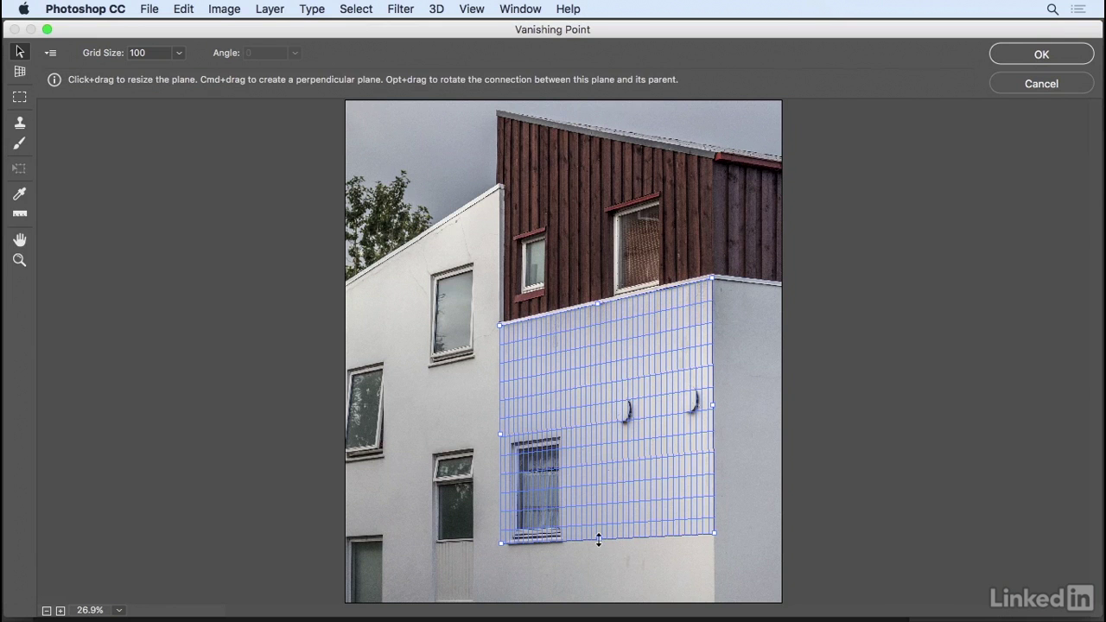
{"action": "left_click_drag", "start_coordinate": [599, 540], "coordinate": [602, 609]}
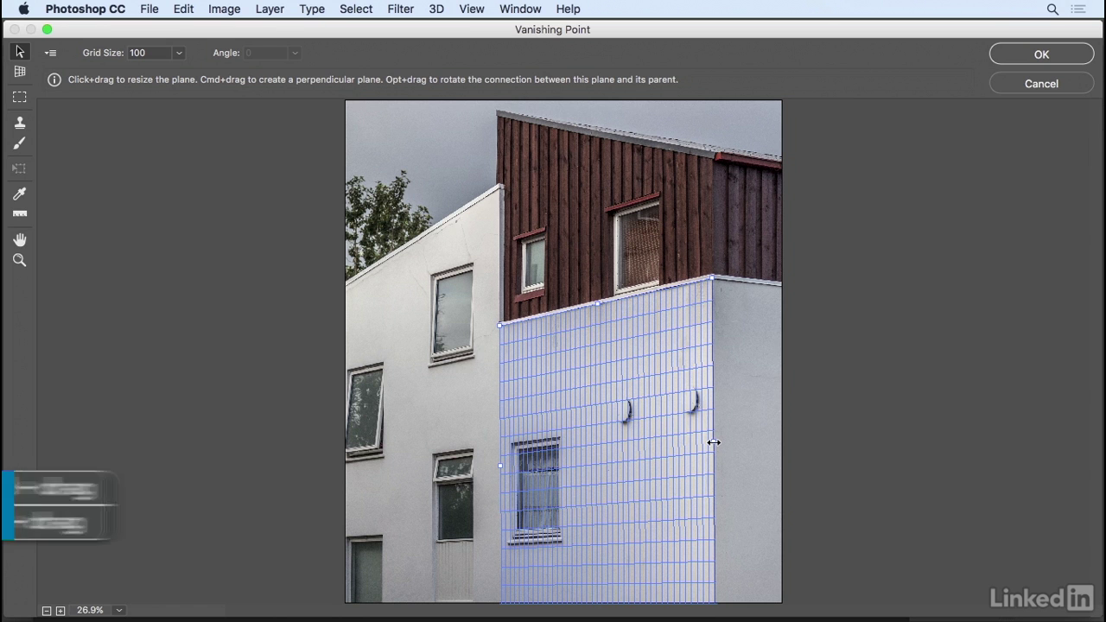
- Create a perpendicular plane from the front plane across the side wall and align its outer top corner with the wall's top edge
{"action": "key", "text": "super"}
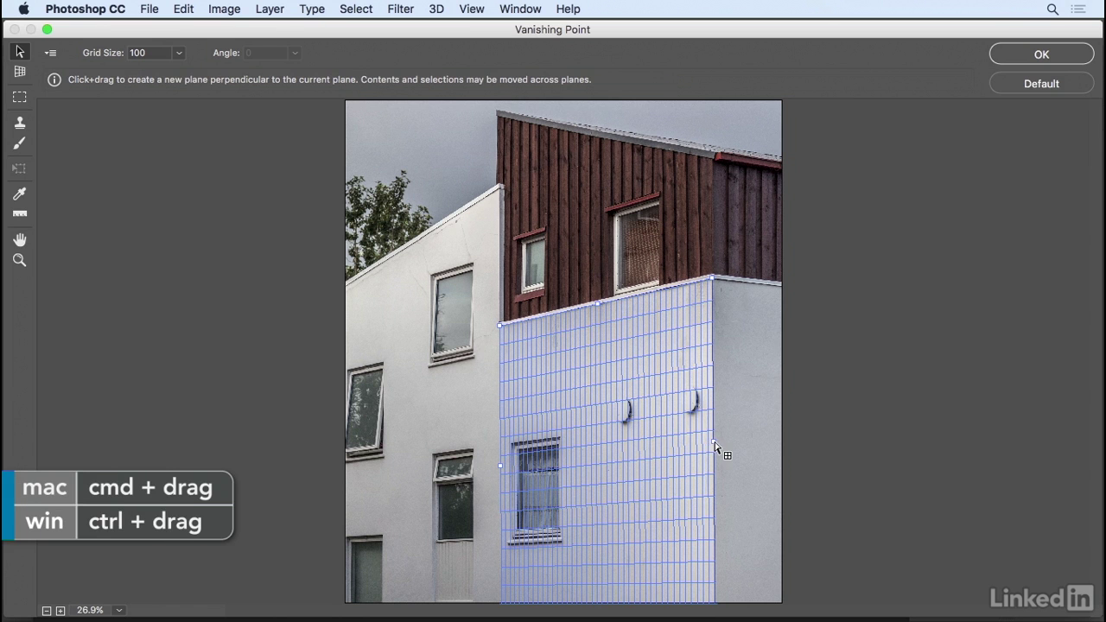
{"action": "left_click_drag", "start_coordinate": [714, 446], "coordinate": [852, 457]}
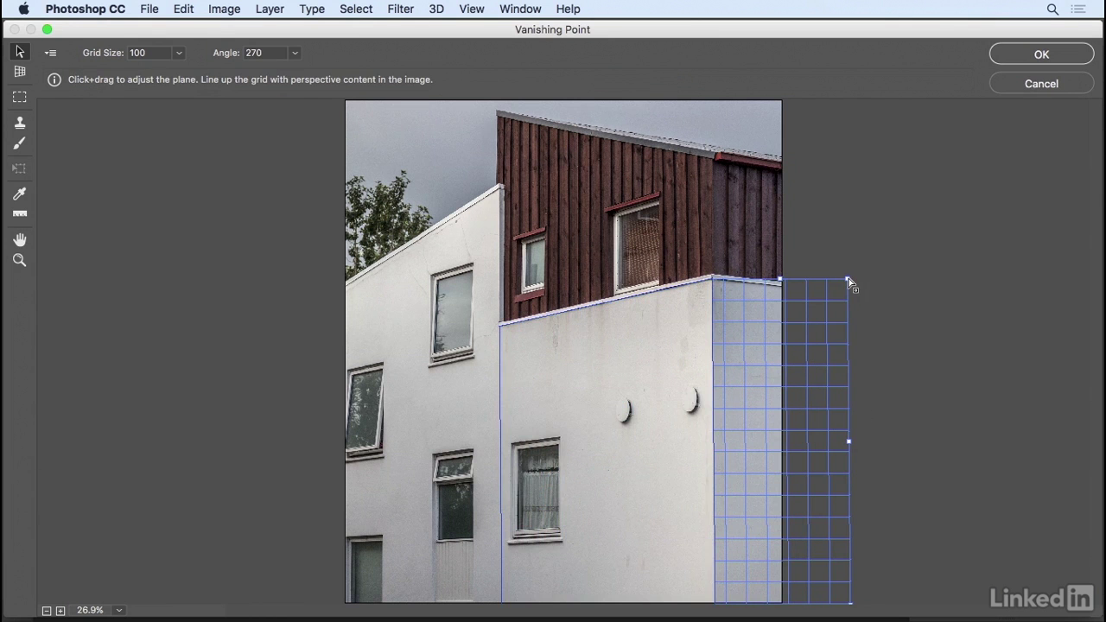
{"action": "left_click_drag", "start_coordinate": [847, 279], "coordinate": [848, 294]}
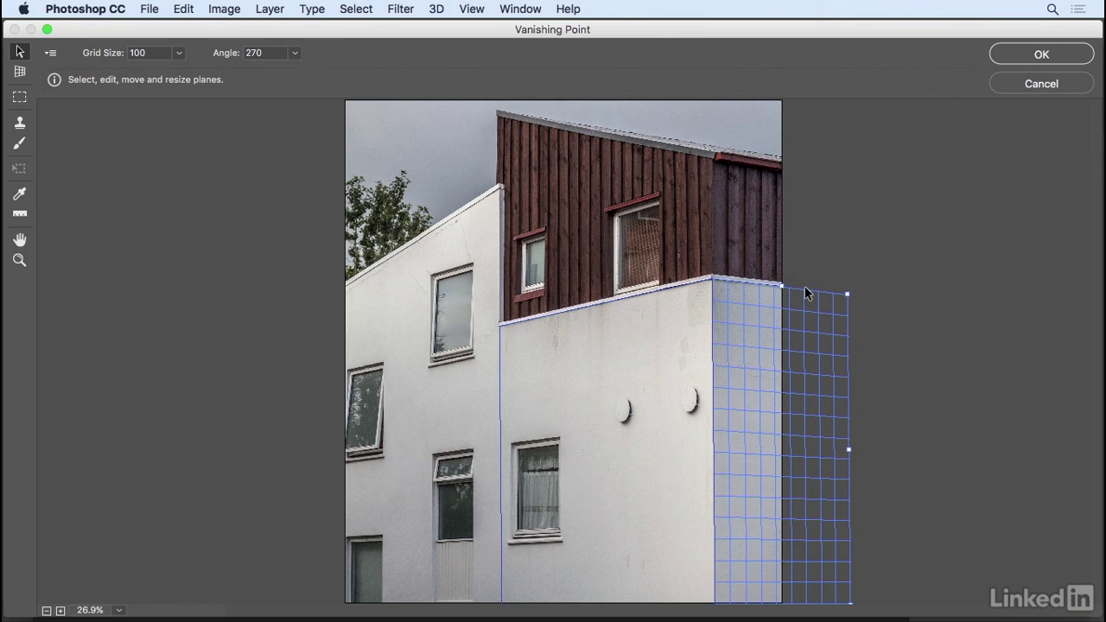
{"action": "key", "text": "alt"}
- Paste the copied artwork into Vanishing Point and scale it down to roughly half its width
{"action": "key", "text": "super+v"}
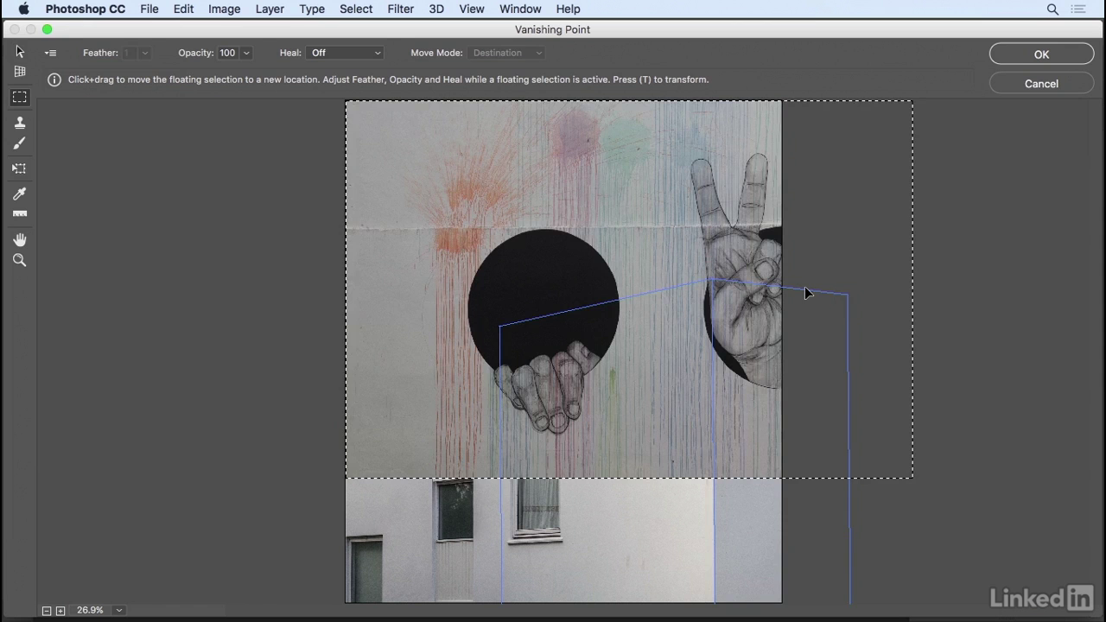
{"action": "key", "text": "t"}
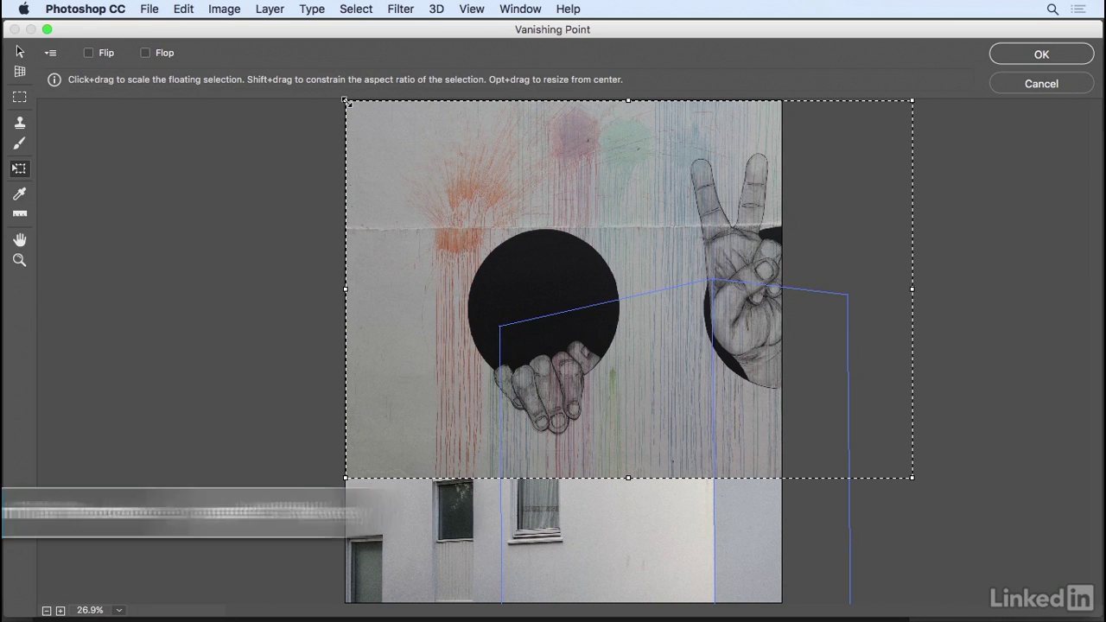
{"action": "left_click_drag", "start_coordinate": [346, 101], "coordinate": [572, 249]}
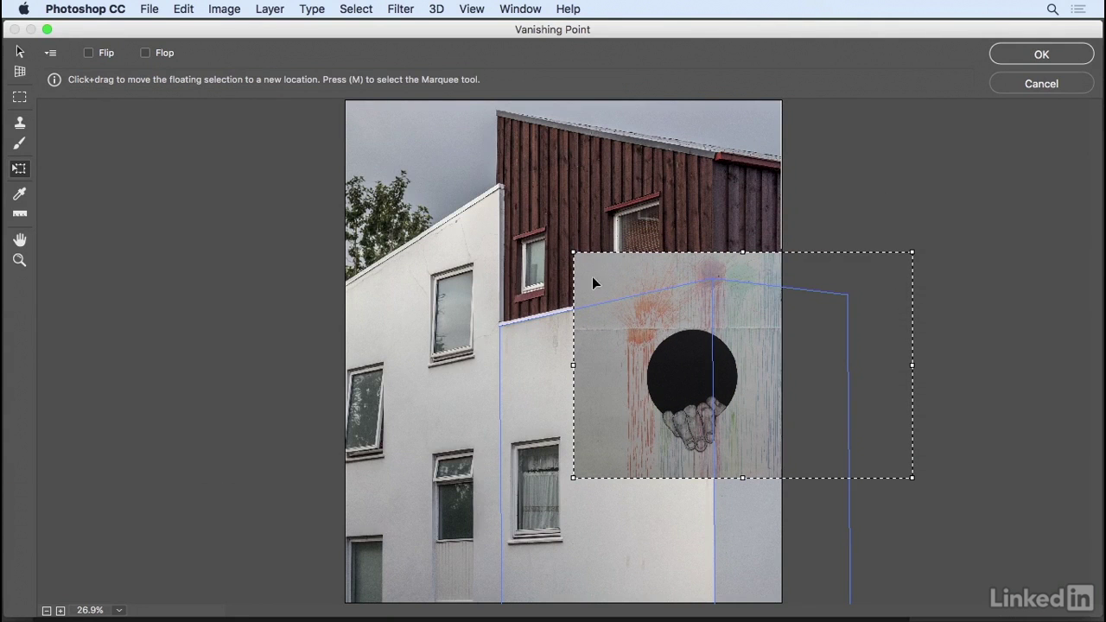
{"action": "left_click_drag", "start_coordinate": [602, 275], "coordinate": [409, 190]}
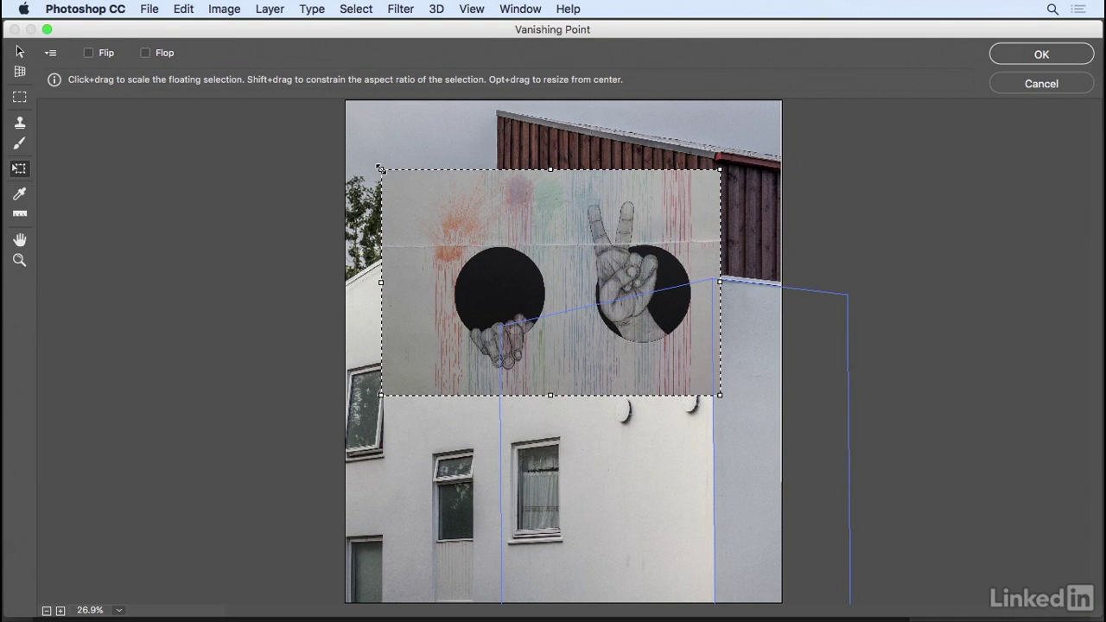
{"action": "left_click_drag", "start_coordinate": [380, 168], "coordinate": [447, 229]}
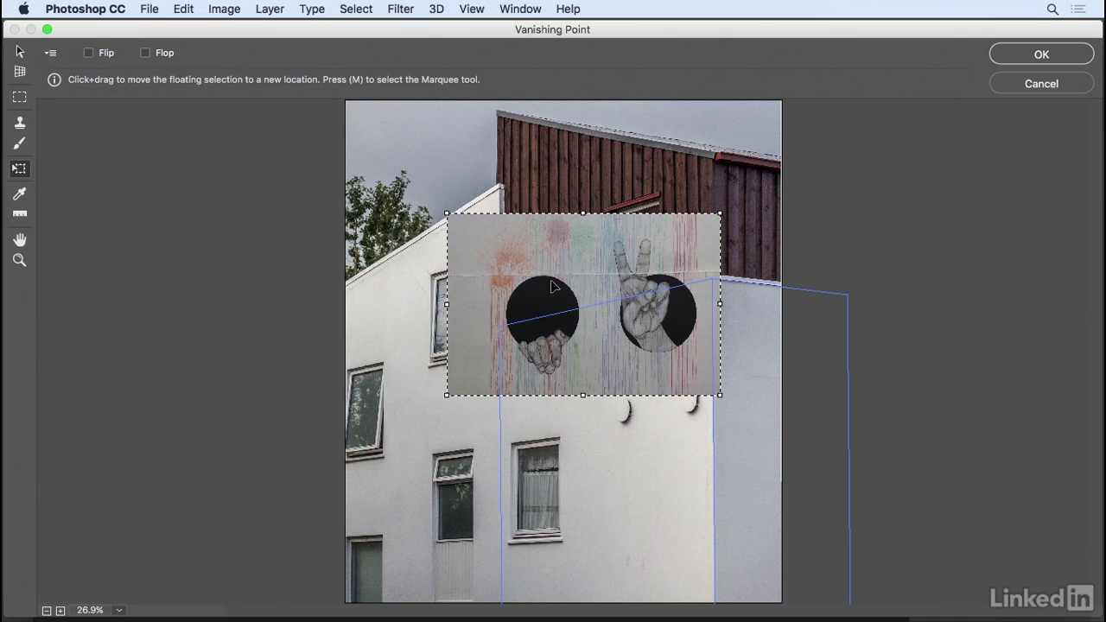
- Move the artwork onto the wall planes, resize it to cover the white wall around the corner, and apply the filter
{"action": "mouse_move", "coordinate": [557, 273]}
{"action": "left_mouse_down"}
{"action": "mouse_move", "coordinate": [588, 296]}
{"action": "mouse_move", "coordinate": [610, 358]}
{"action": "left_mouse_up"}
{"action": "left_click_drag", "start_coordinate": [608, 394], "coordinate": [611, 396]}
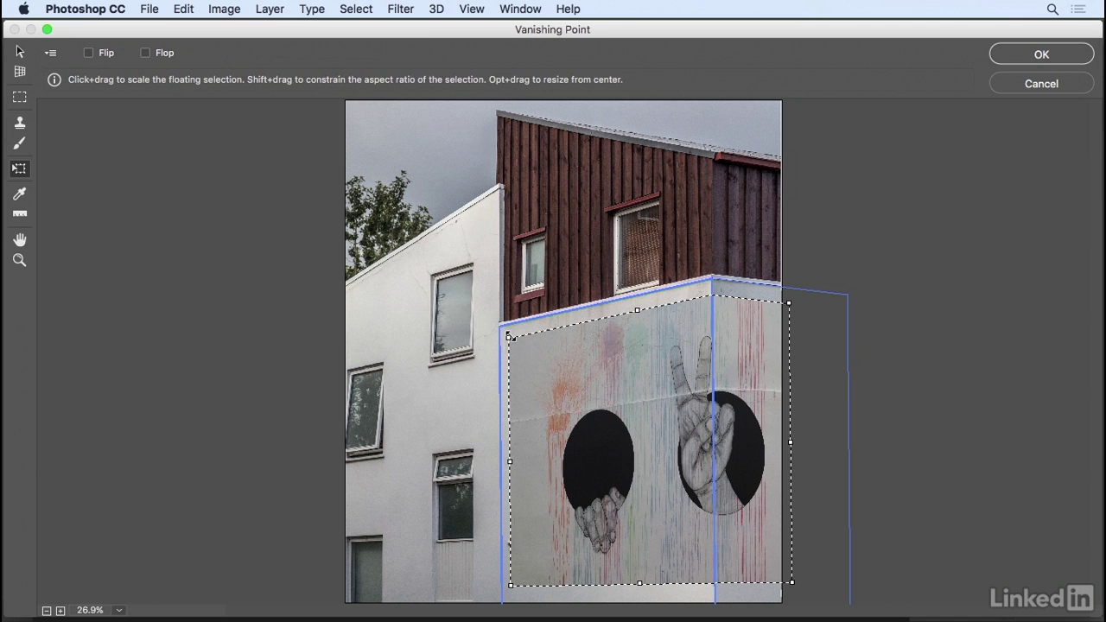
{"action": "left_click_drag", "start_coordinate": [507, 337], "coordinate": [491, 311]}
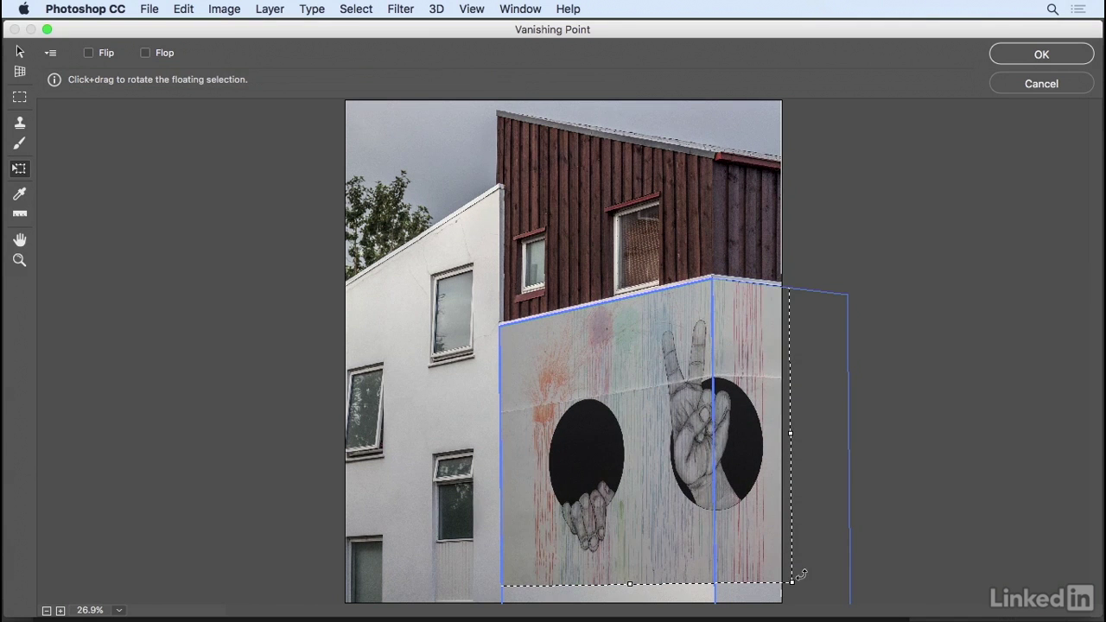
{"action": "left_click_drag", "start_coordinate": [791, 582], "coordinate": [831, 612]}
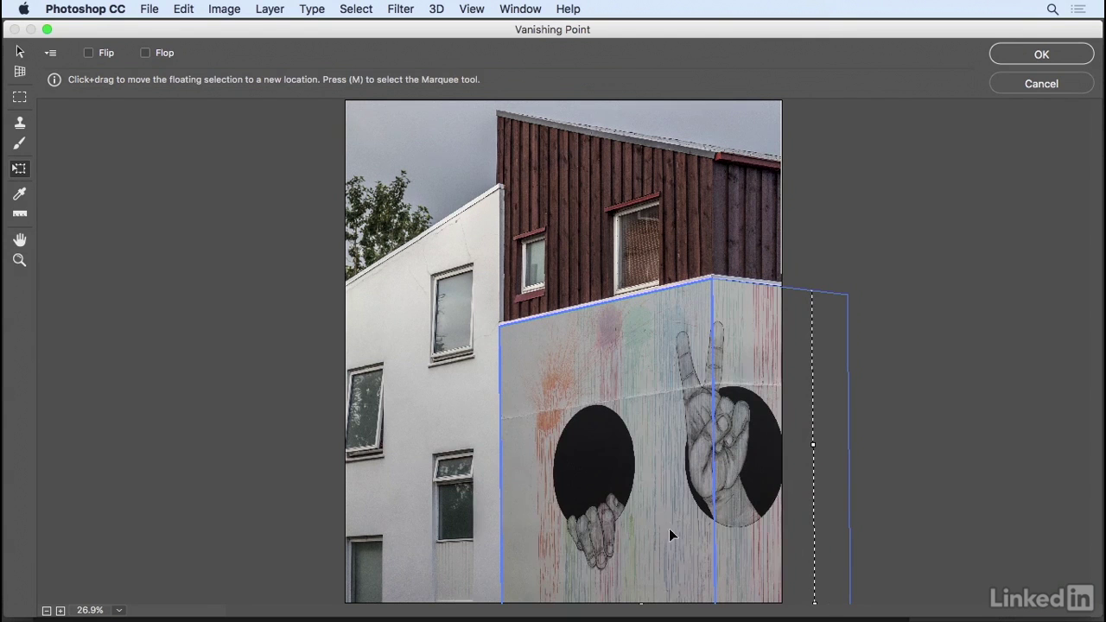
{"action": "mouse_move", "coordinate": [680, 507]}
{"action": "left_mouse_down"}
{"action": "mouse_move", "coordinate": [647, 516]}
{"action": "mouse_move", "coordinate": [709, 519]}
{"action": "mouse_move", "coordinate": [644, 513]}
{"action": "mouse_move", "coordinate": [709, 516]}
{"action": "mouse_move", "coordinate": [666, 515]}
{"action": "left_mouse_up"}
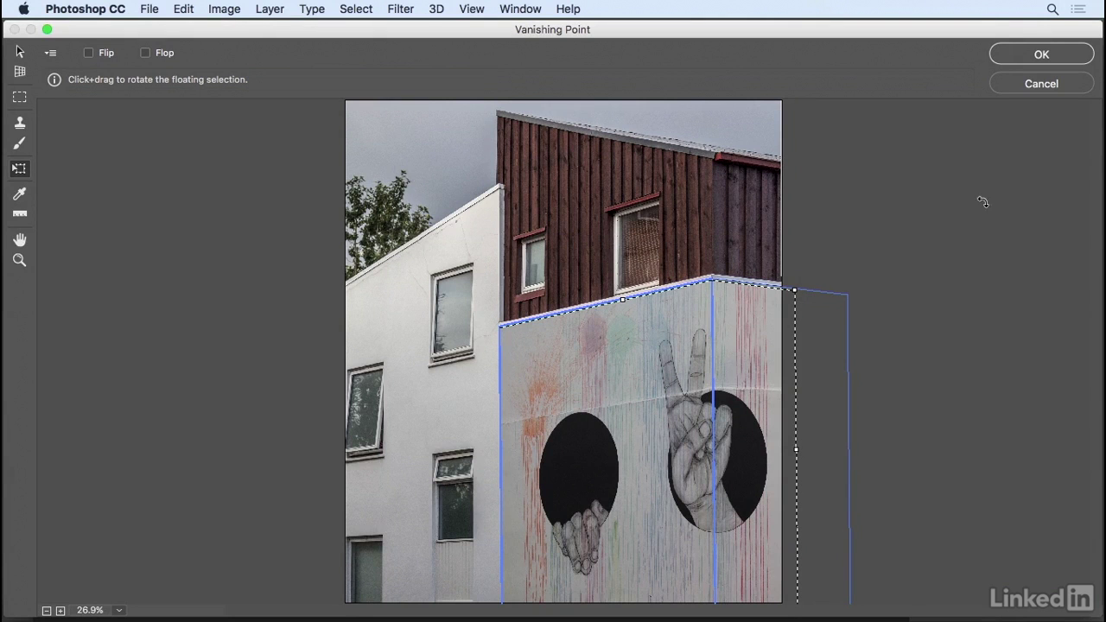
{"action": "left_click", "coordinate": [1034, 56]}
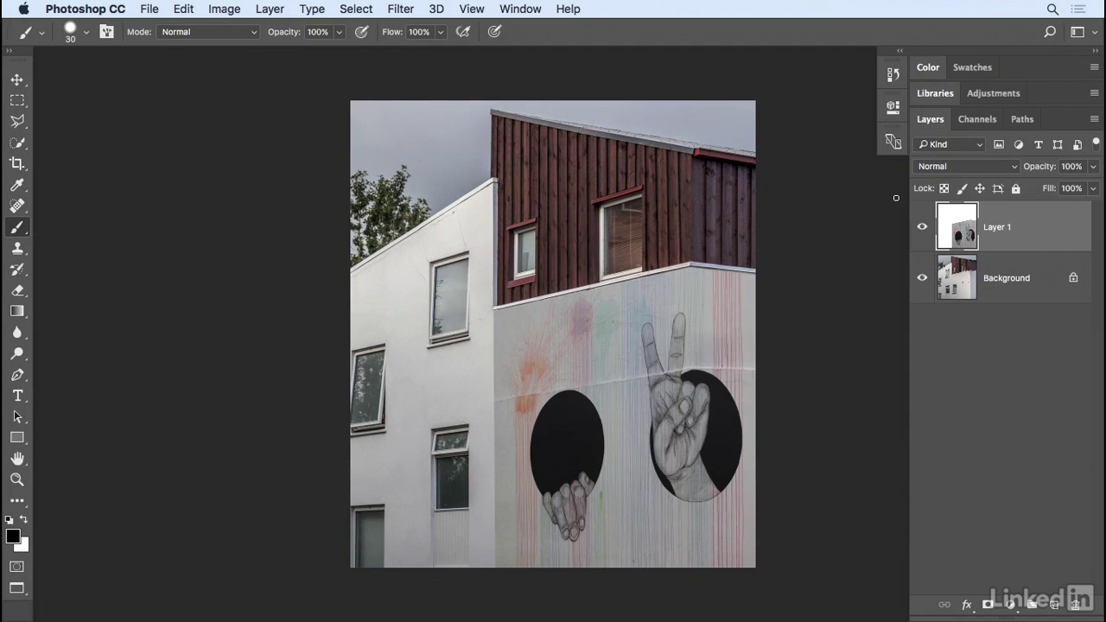
- Set the artwork layer's blend mode to Linear Light and hide the layer to expose the lower window on the wall
{"action": "left_click", "coordinate": [958, 162]}
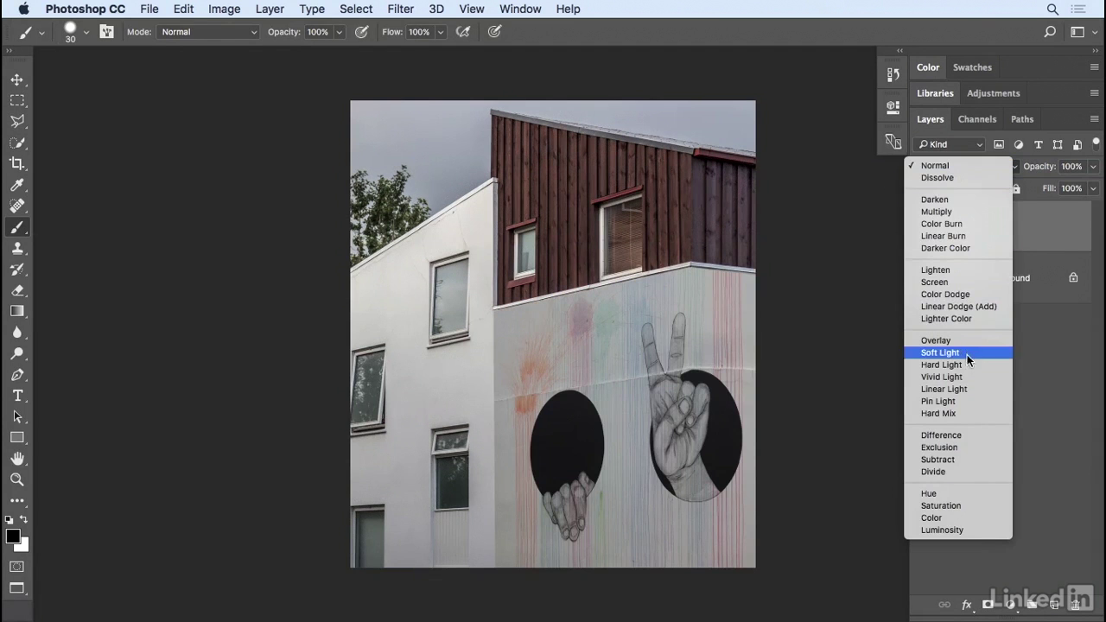
{"action": "left_click", "coordinate": [974, 389]}
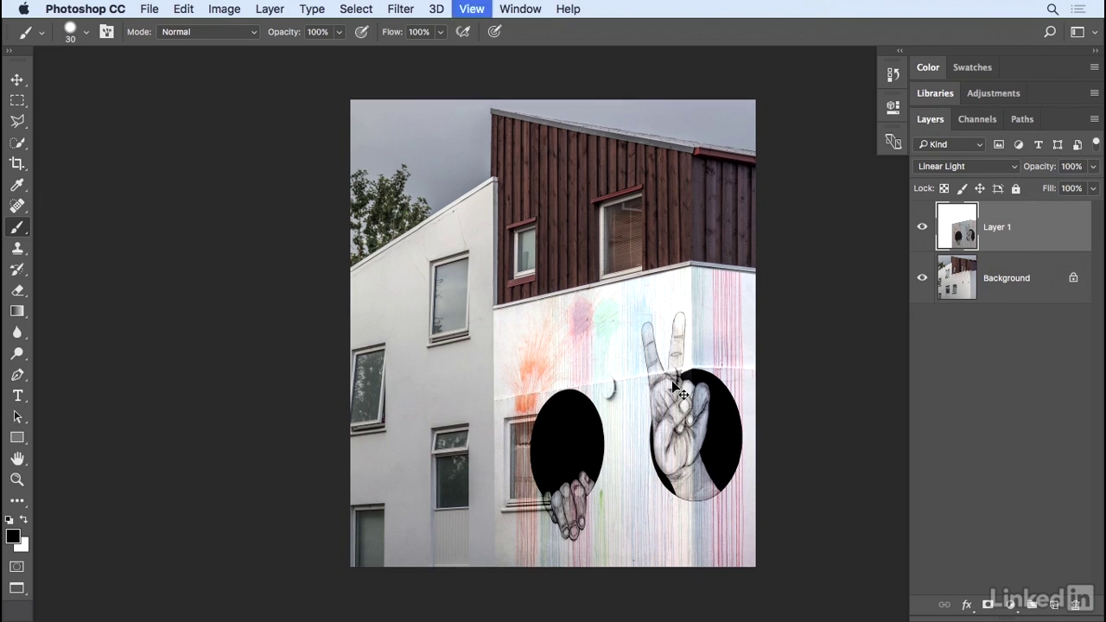
{"action": "key", "text": "super+1"}
{"action": "left_click_drag", "start_coordinate": [604, 523], "coordinate": [504, 247]}
{"action": "mouse_move", "coordinate": [541, 450]}
{"action": "left_mouse_down"}
{"action": "mouse_move", "coordinate": [519, 333]}
{"action": "mouse_move", "coordinate": [457, 214]}
{"action": "left_mouse_up"}
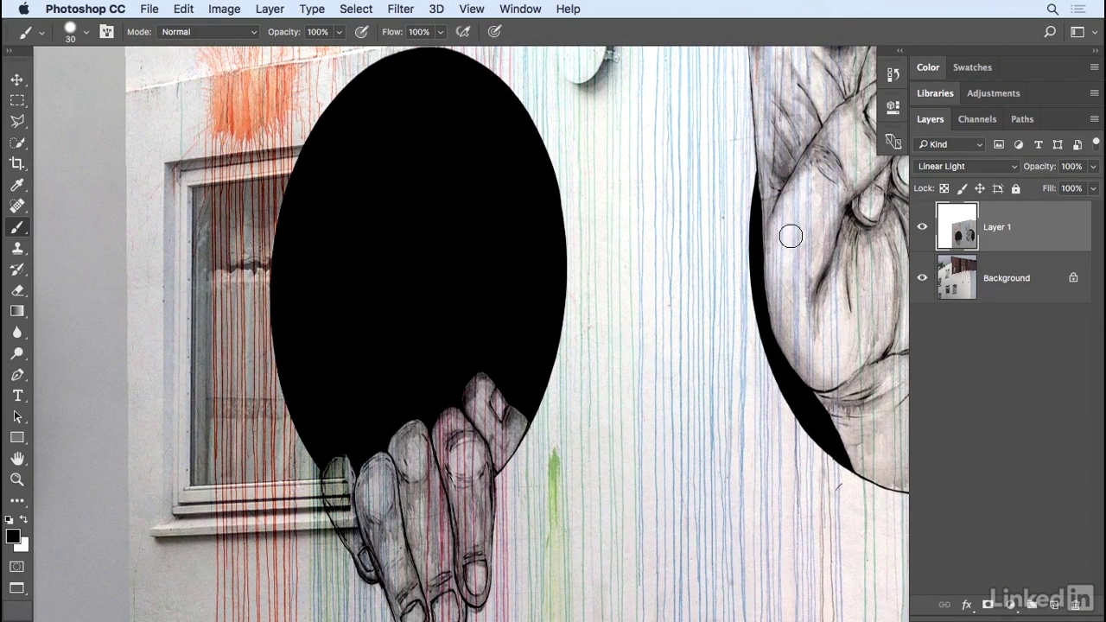
{"action": "left_click", "coordinate": [922, 227]}
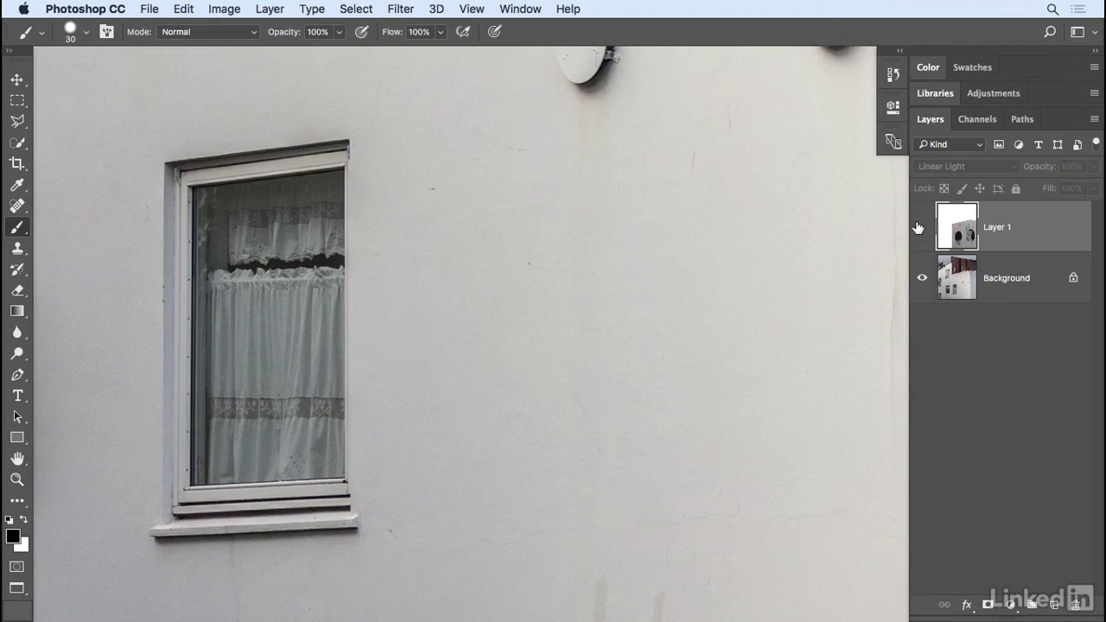
- Select the window with its frame and sill by tracing its corners with the Polygonal Lasso tool
{"action": "left_click", "coordinate": [33, 125]}
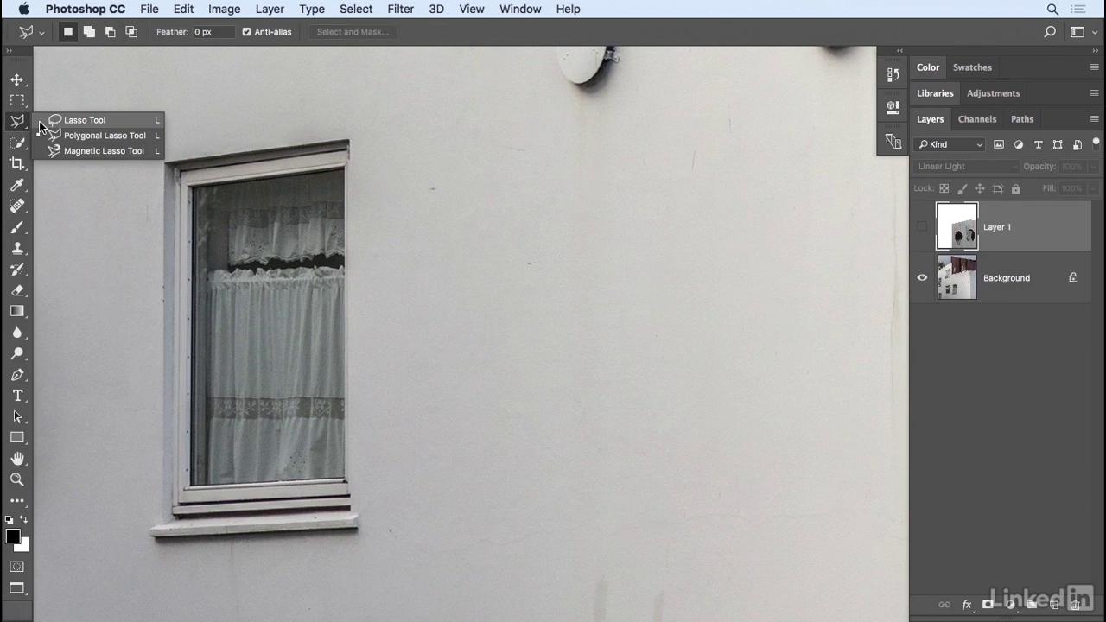
{"action": "left_click", "coordinate": [77, 135]}
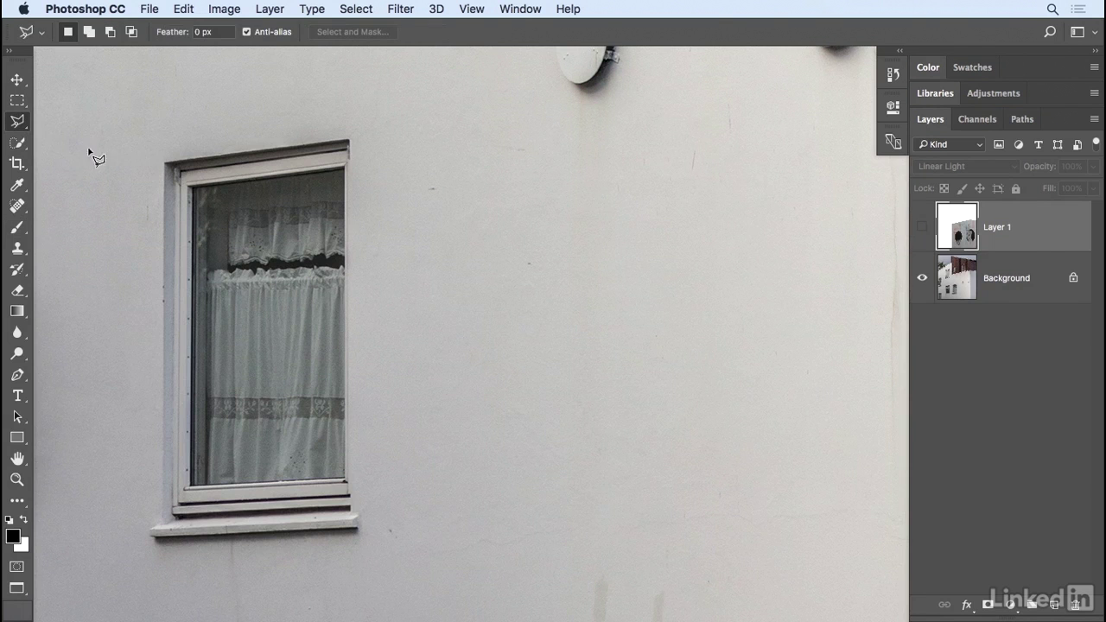
{"action": "left_click", "coordinate": [165, 163]}
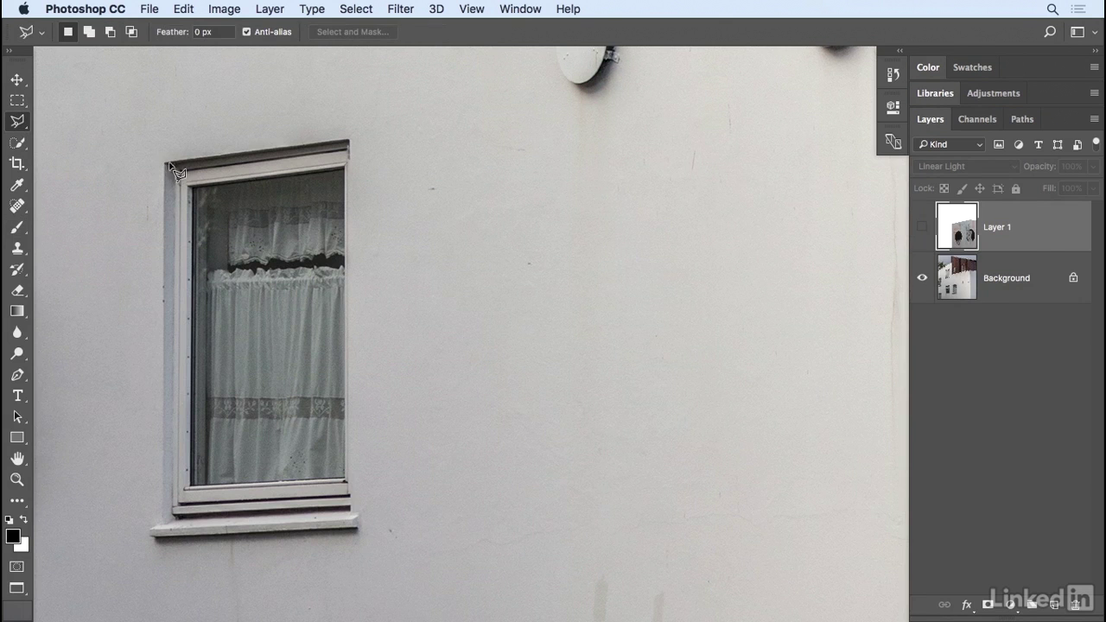
{"action": "left_click", "coordinate": [349, 142]}
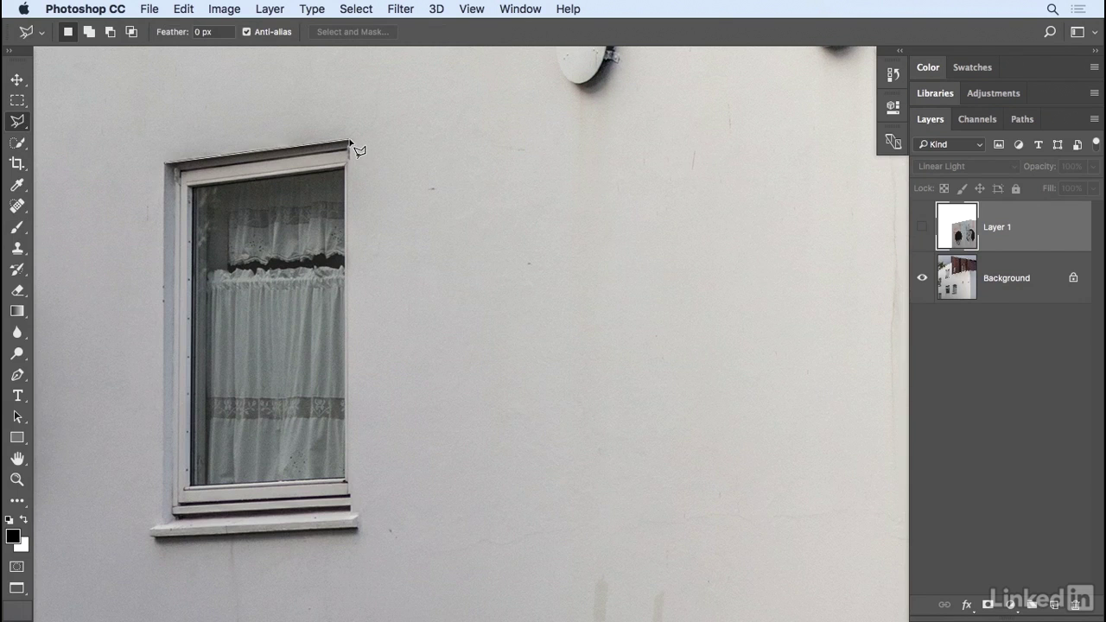
{"action": "left_click", "coordinate": [351, 513]}
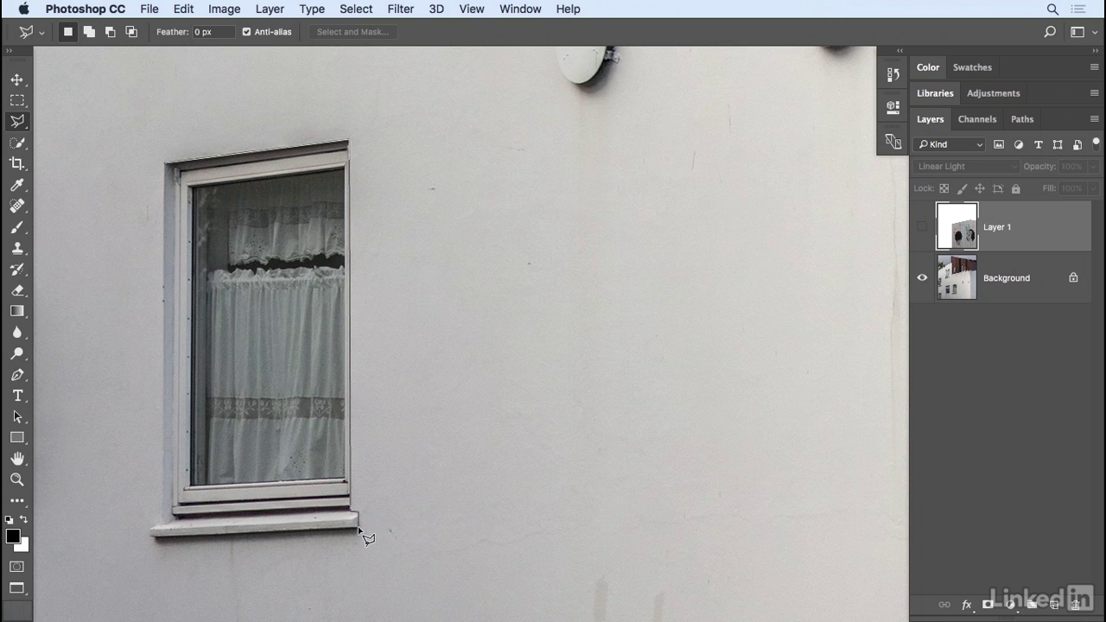
{"action": "left_click", "coordinate": [358, 528]}
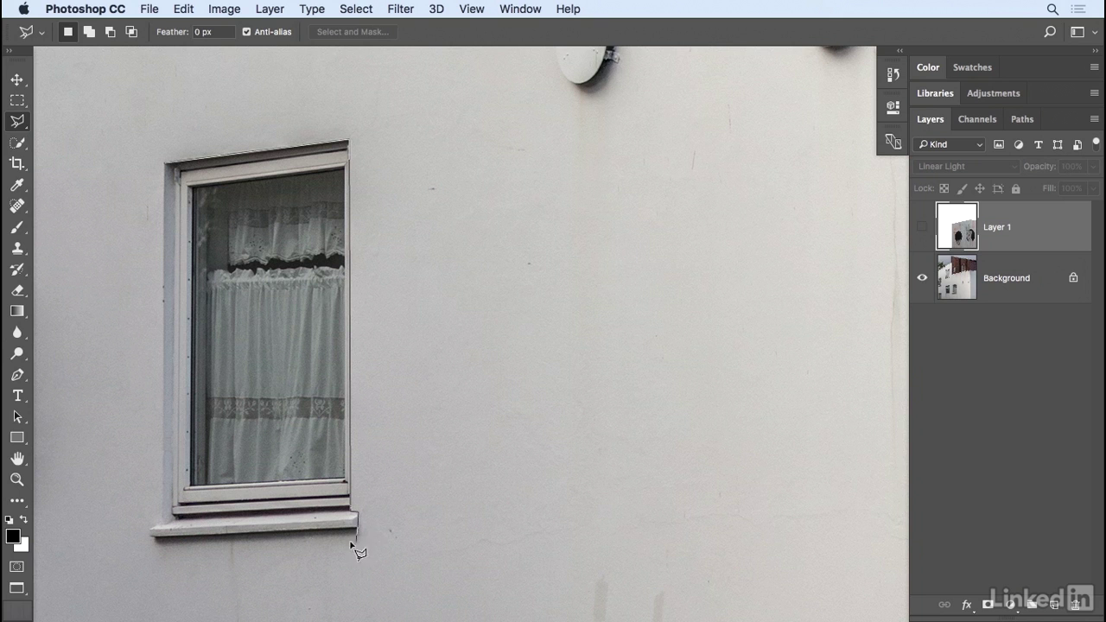
{"action": "left_click", "coordinate": [151, 535]}
{"action": "left_click", "coordinate": [163, 522]}
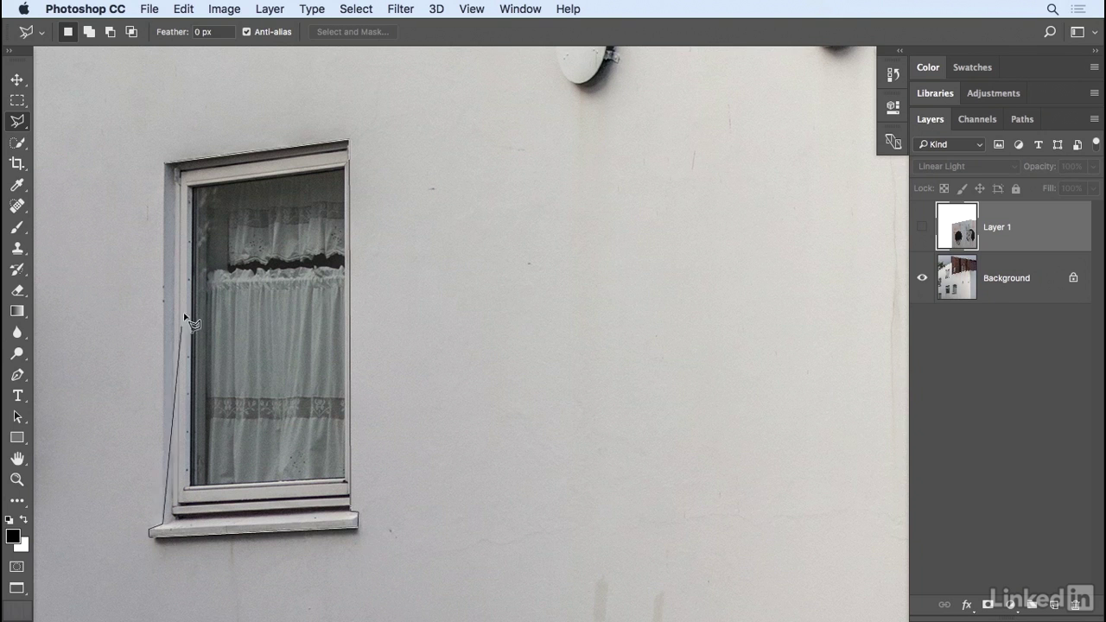
{"action": "left_click", "coordinate": [167, 164]}
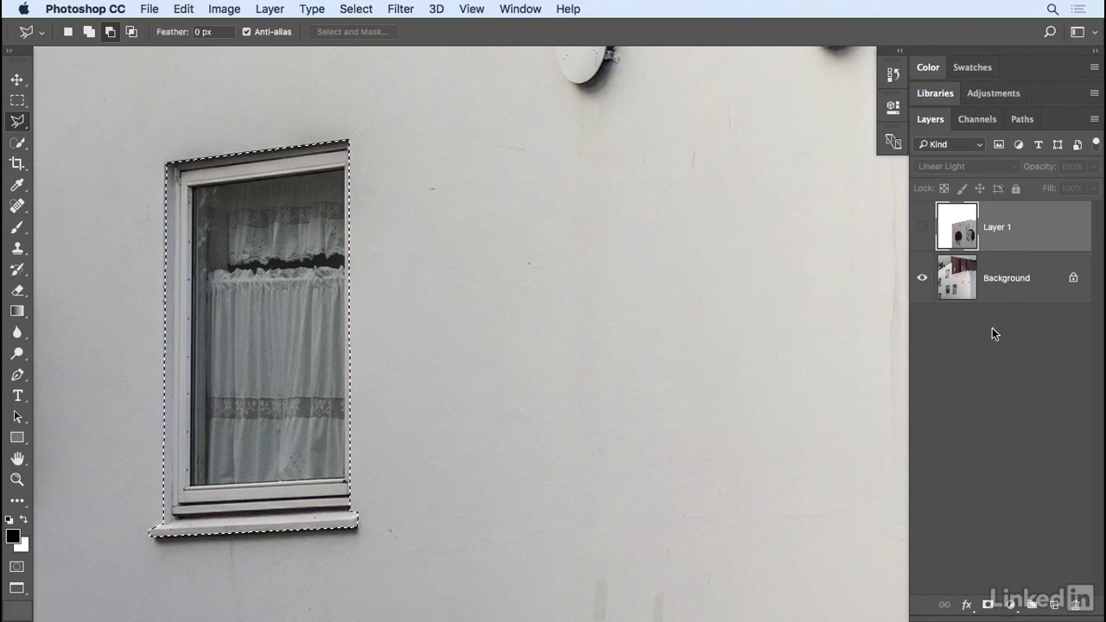
- Show the artwork layer and add a layer mask that hides the artwork inside the window selection
{"action": "left_click", "coordinate": [928, 227]}
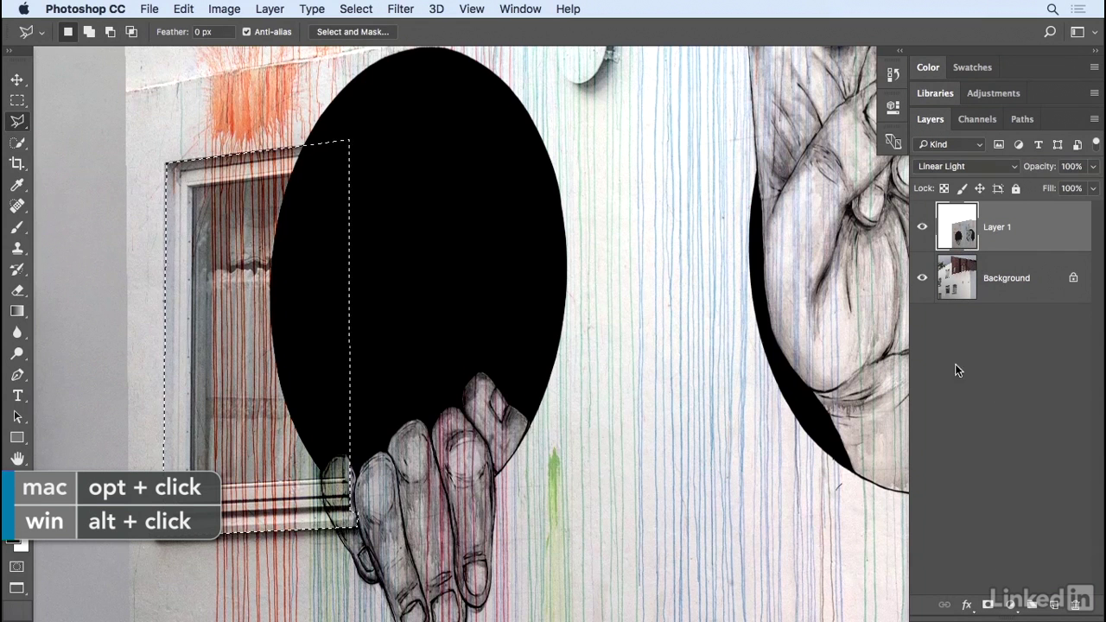
{"action": "left_click", "coordinate": [987, 605], "text": "alt"}
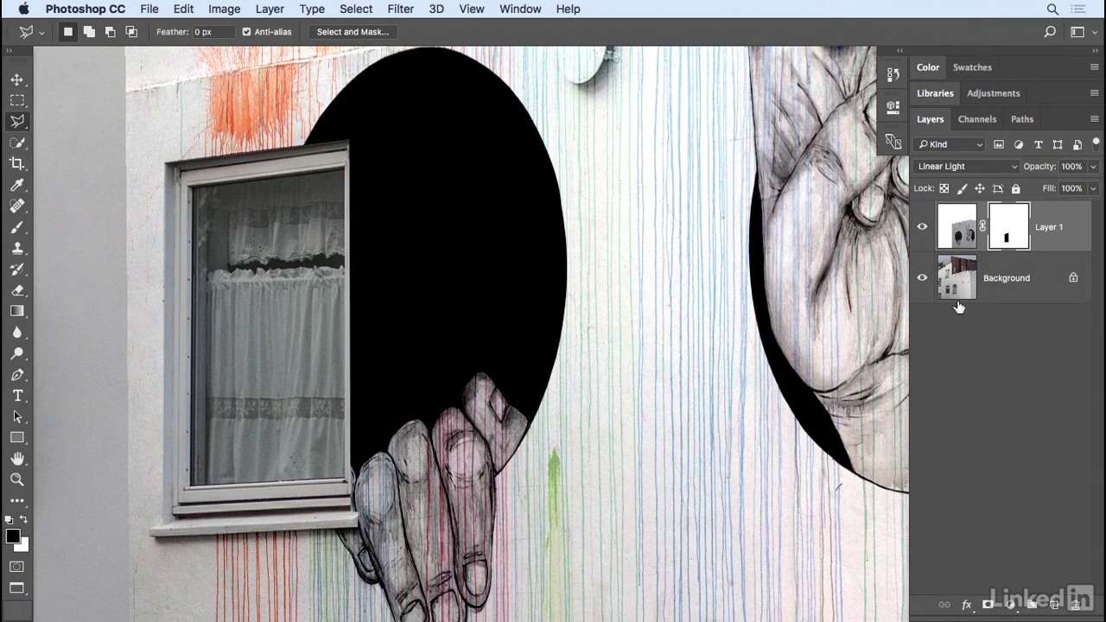
- Hide the artwork layer and draw an elliptical selection around the round wall plate nearest the window
{"action": "left_click", "coordinate": [921, 226]}
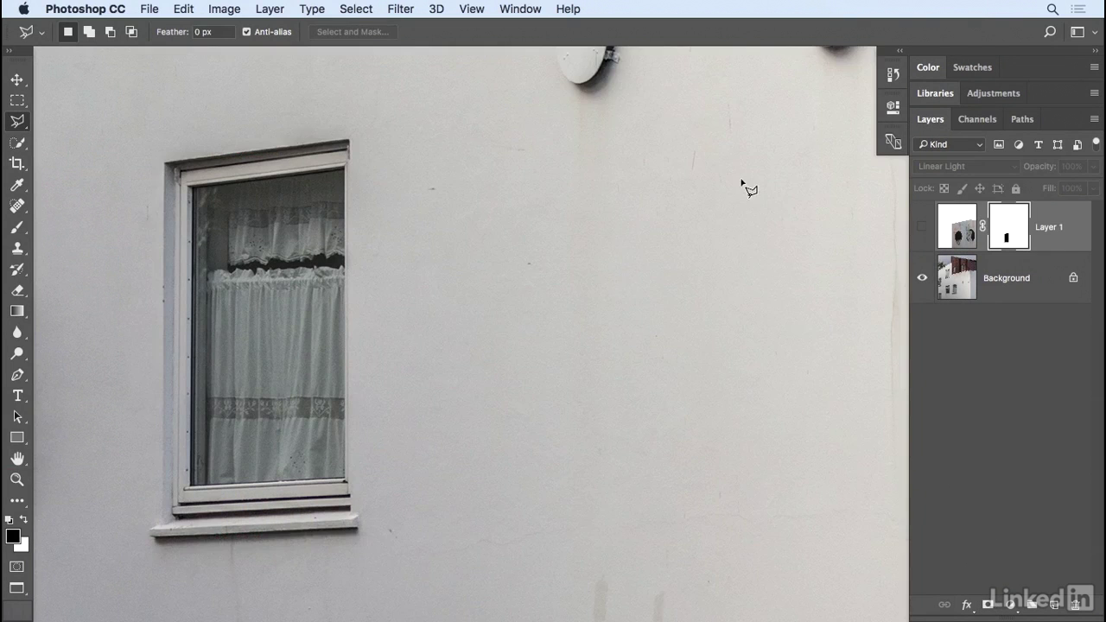
{"action": "left_click_drag", "start_coordinate": [746, 113], "coordinate": [604, 314]}
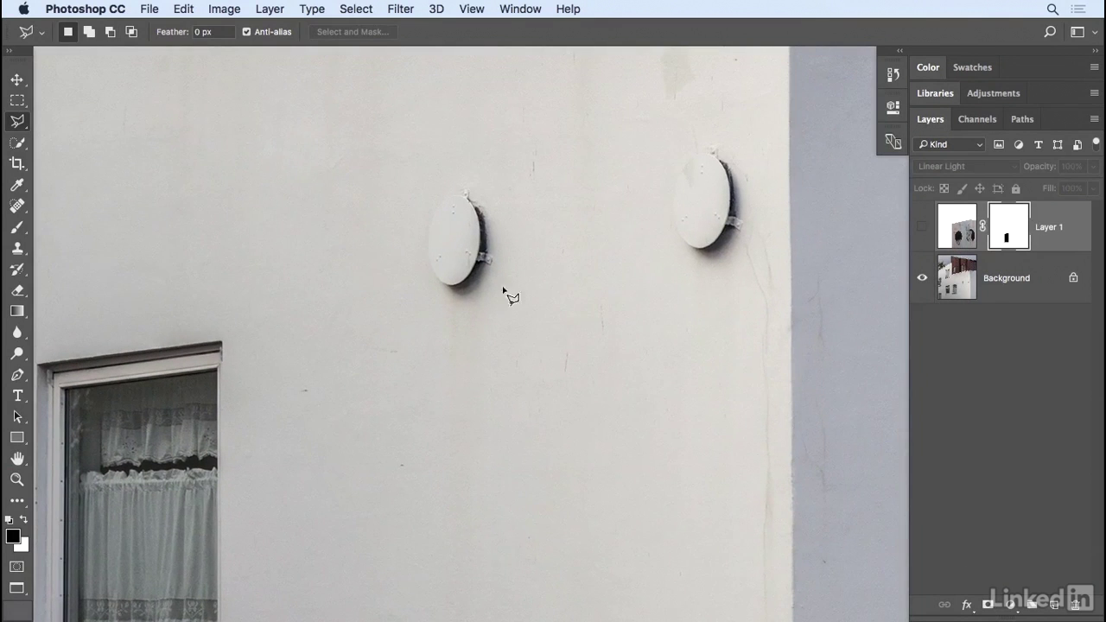
{"action": "left_click", "coordinate": [17, 101]}
{"action": "left_click", "coordinate": [95, 114]}
{"action": "left_click_drag", "start_coordinate": [426, 199], "coordinate": [482, 285]}
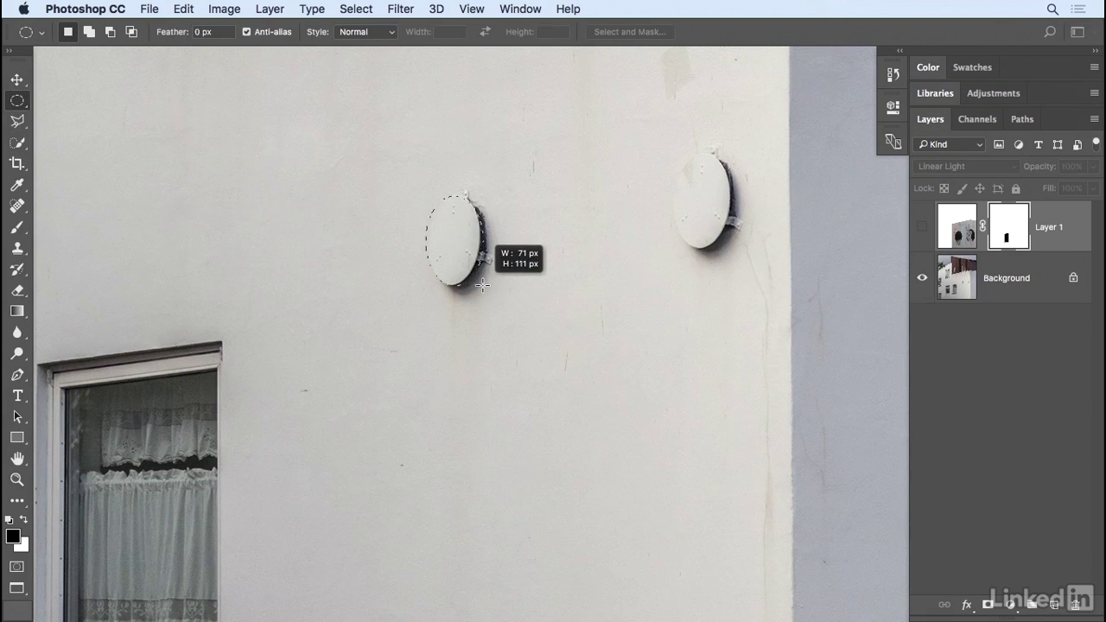
{"action": "key", "text": "space"}
{"action": "mouse_move", "coordinate": [481, 285]}
{"action": "left_mouse_down"}
{"action": "mouse_move", "coordinate": [502, 302]}
{"action": "mouse_move", "coordinate": [479, 282]}
{"action": "left_mouse_up"}
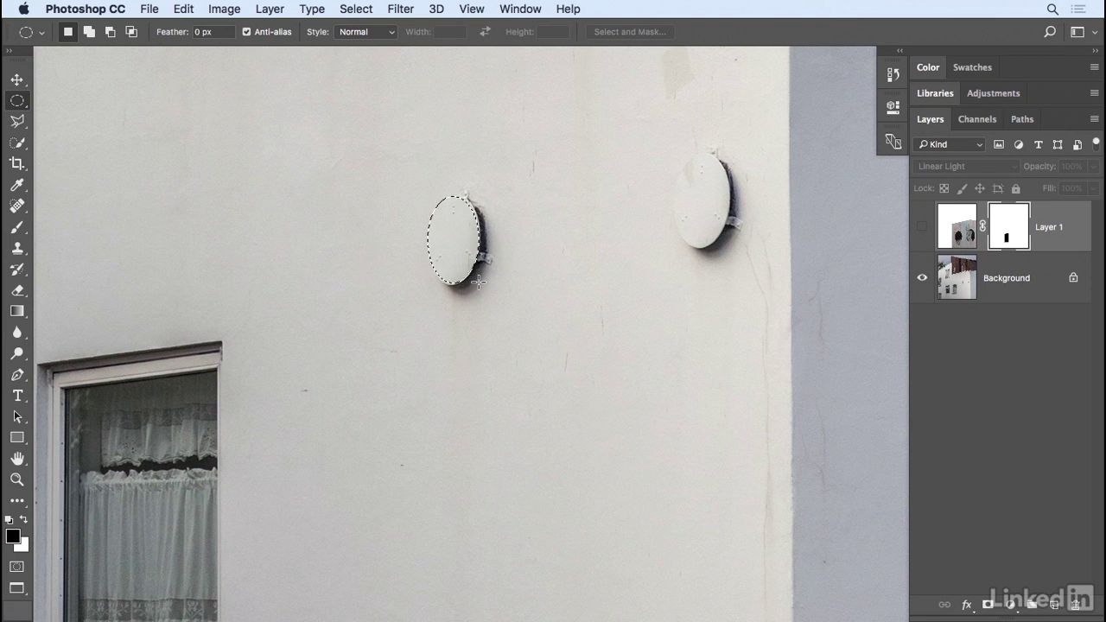
- Transform the elliptical selection to fit the plate, scaling it about 106% wide and 103% high, rotated about 7° and skewed about 6.5° horizontally
{"action": "left_click", "coordinate": [364, 9]}
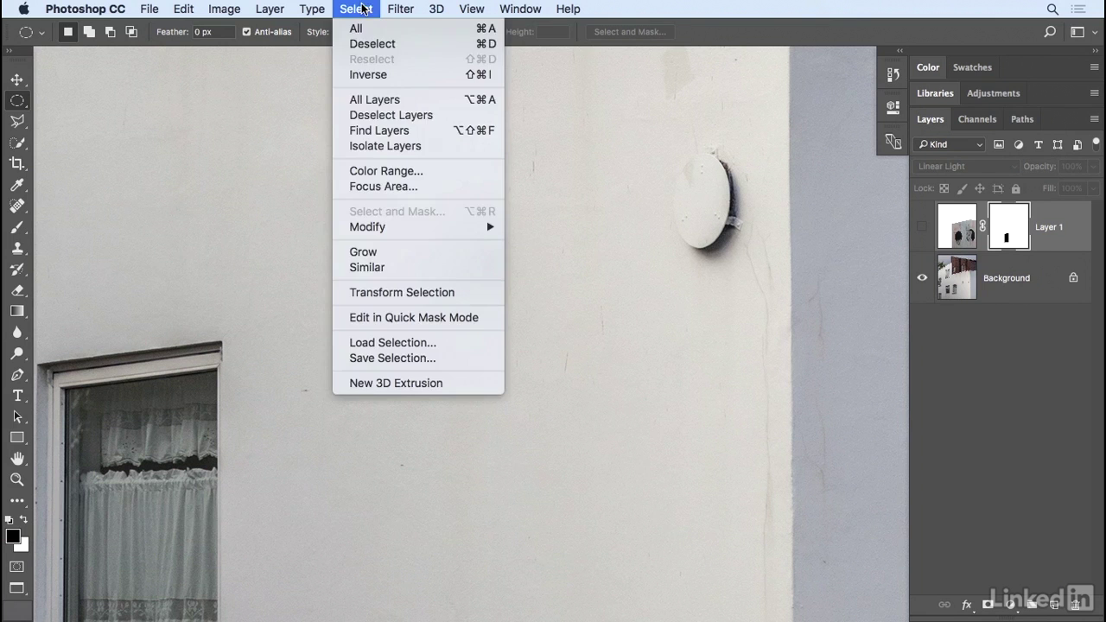
{"action": "left_click", "coordinate": [376, 294]}
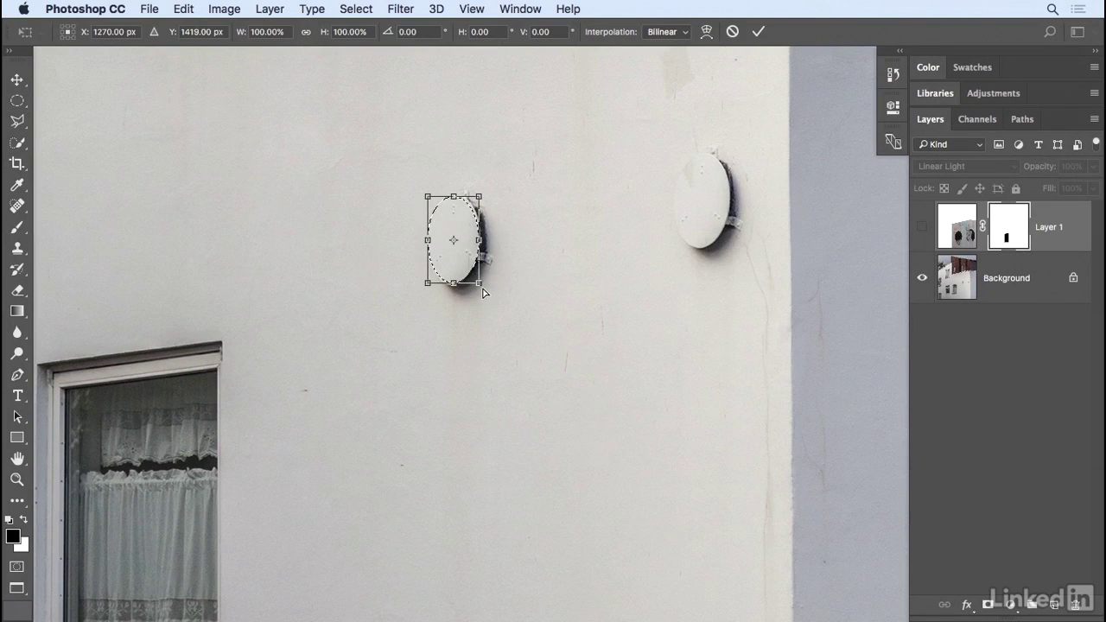
{"action": "mouse_move", "coordinate": [479, 284]}
{"action": "left_mouse_down"}
{"action": "mouse_move", "coordinate": [510, 297]}
{"action": "mouse_move", "coordinate": [493, 288]}
{"action": "left_mouse_up"}
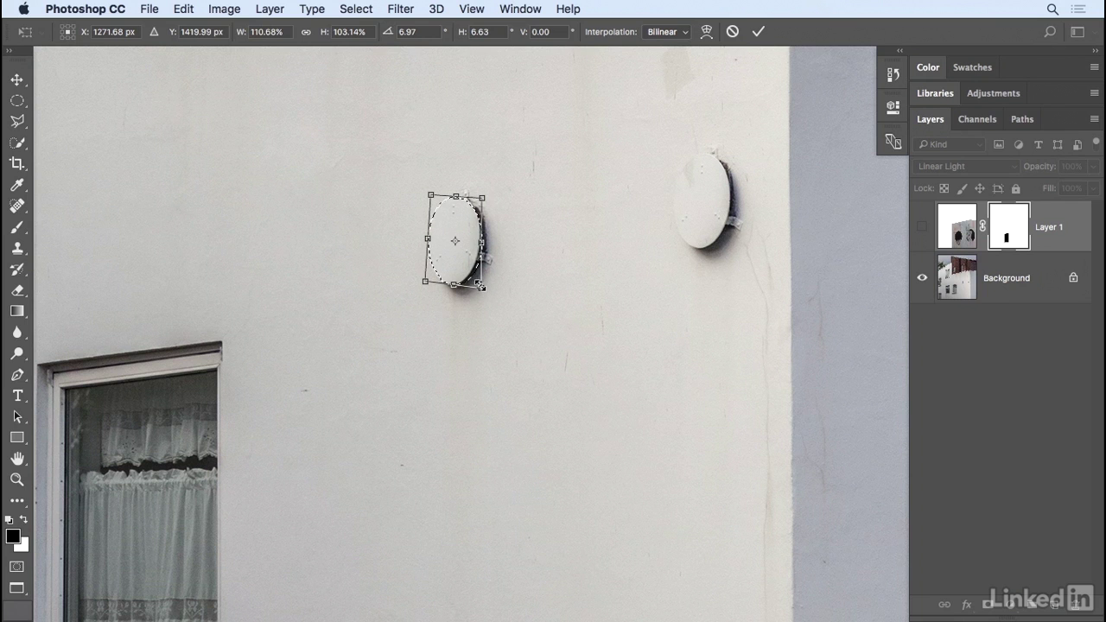
{"action": "left_click_drag", "start_coordinate": [481, 286], "coordinate": [477, 285]}
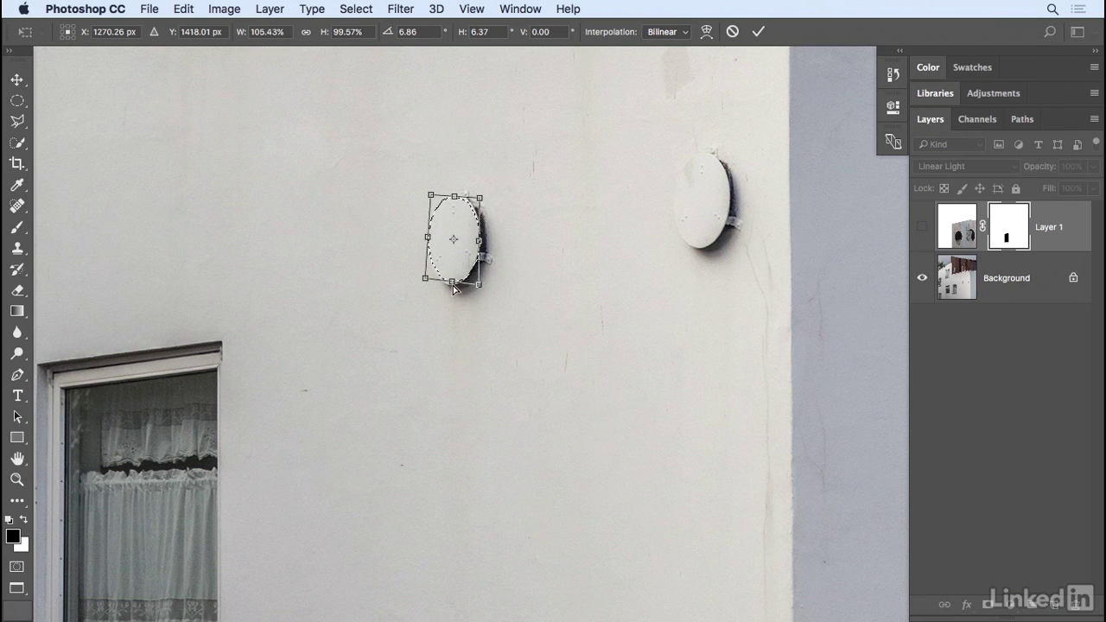
{"action": "left_click_drag", "start_coordinate": [451, 285], "coordinate": [451, 286]}
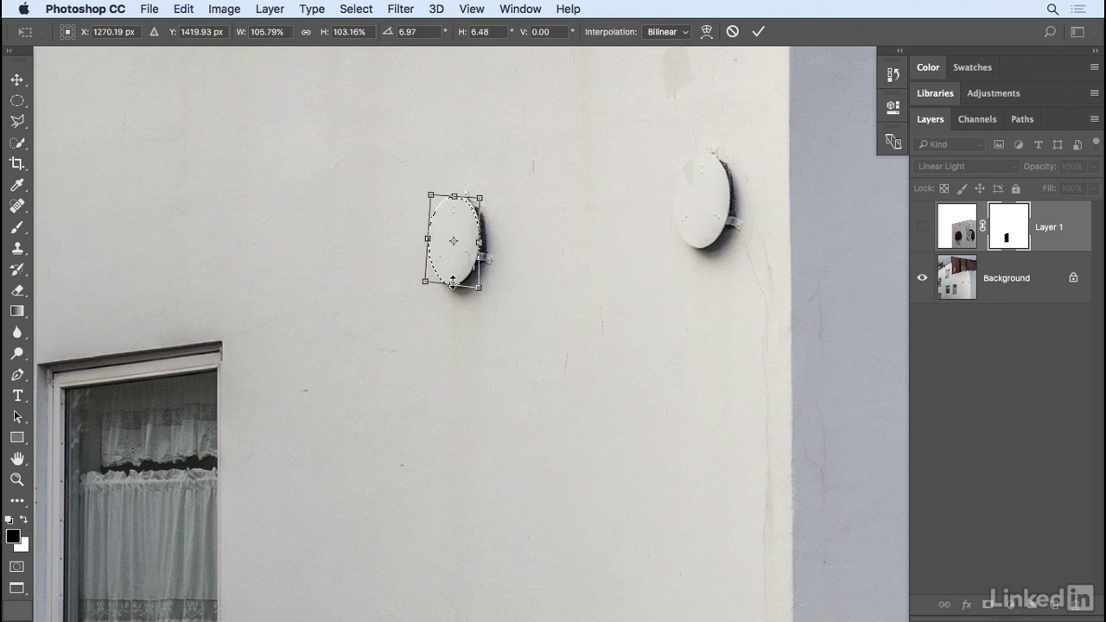
{"action": "key", "text": "Return"}
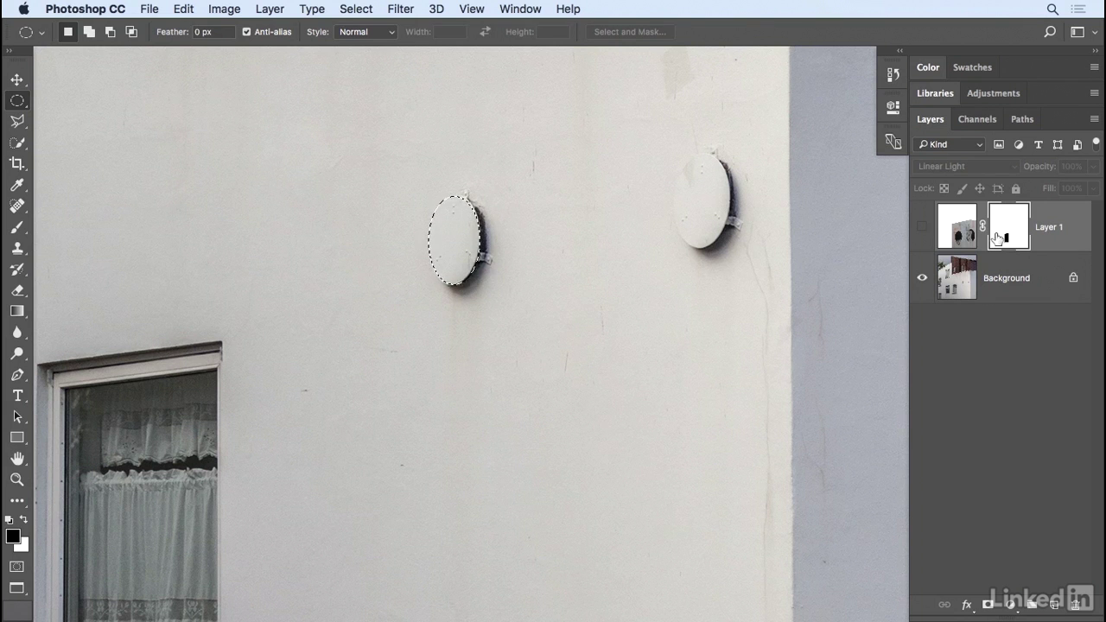
- Show the artwork layer and fill the plate selection on its mask with the Foreground Color at 100% opacity
{"action": "left_click", "coordinate": [922, 227]}
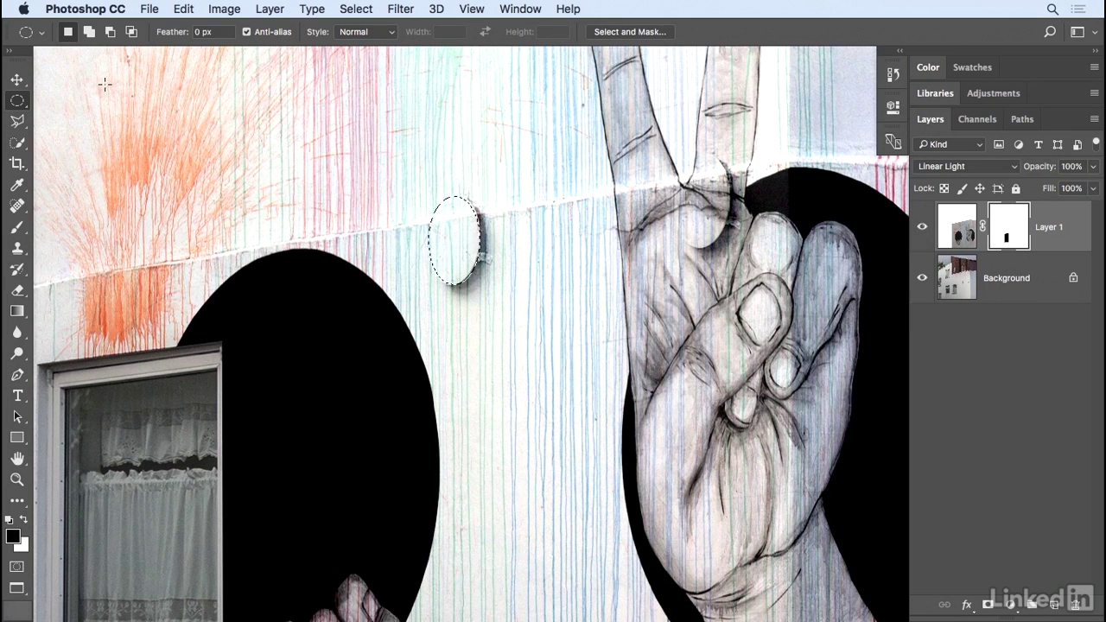
{"action": "left_click", "coordinate": [183, 9]}
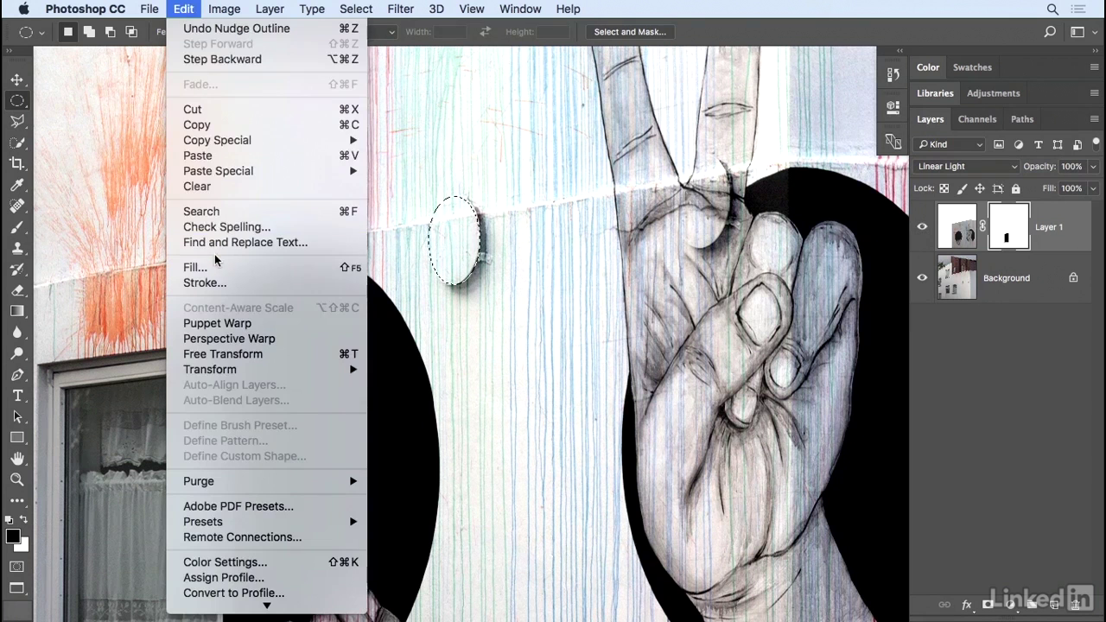
{"action": "left_click", "coordinate": [194, 267]}
{"action": "left_click", "coordinate": [536, 228]}
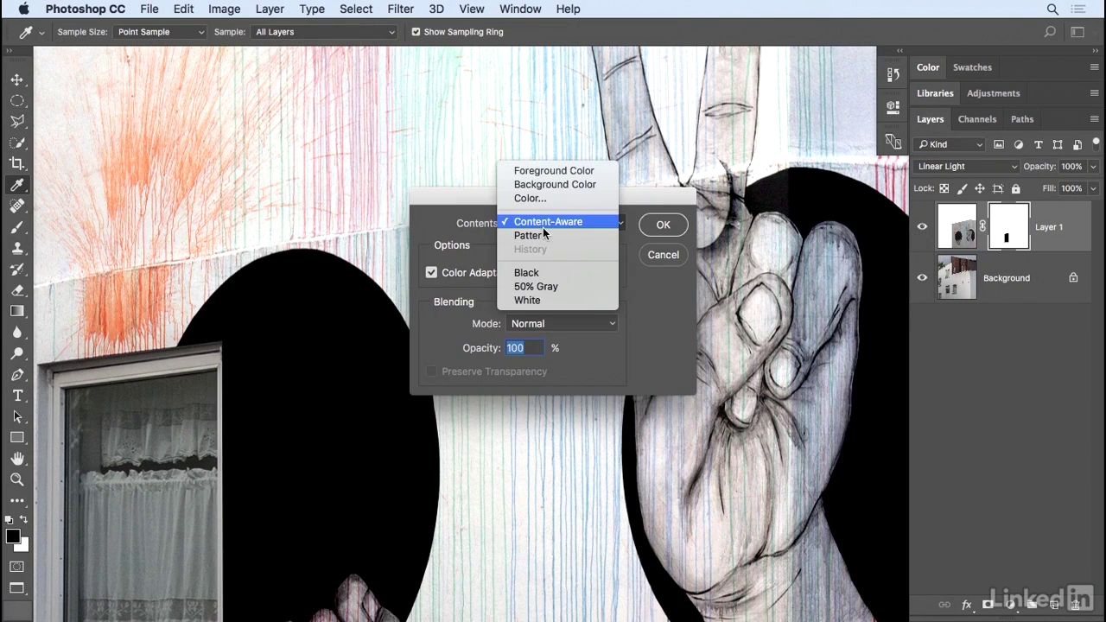
{"action": "left_click", "coordinate": [558, 171]}
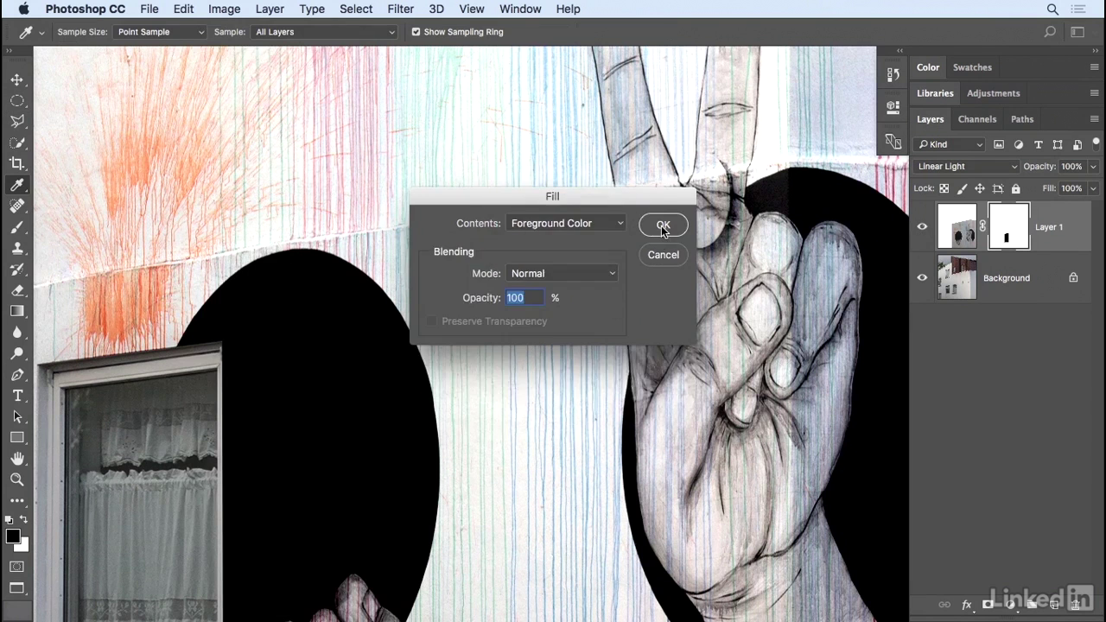
{"action": "left_click", "coordinate": [663, 226]}
- Move the selection outline onto the second round plate, hide the artwork layer, and scale the selection to about 112% width and 104% height
{"action": "key", "text": "m"}
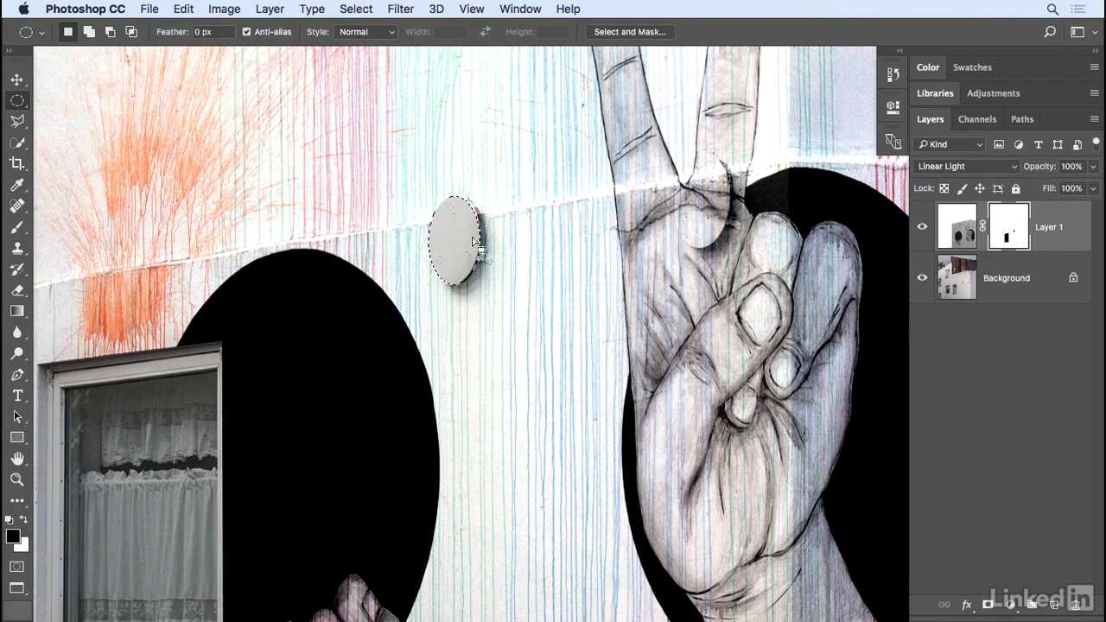
{"action": "left_click_drag", "start_coordinate": [455, 249], "coordinate": [702, 200]}
{"action": "left_click", "coordinate": [923, 228]}
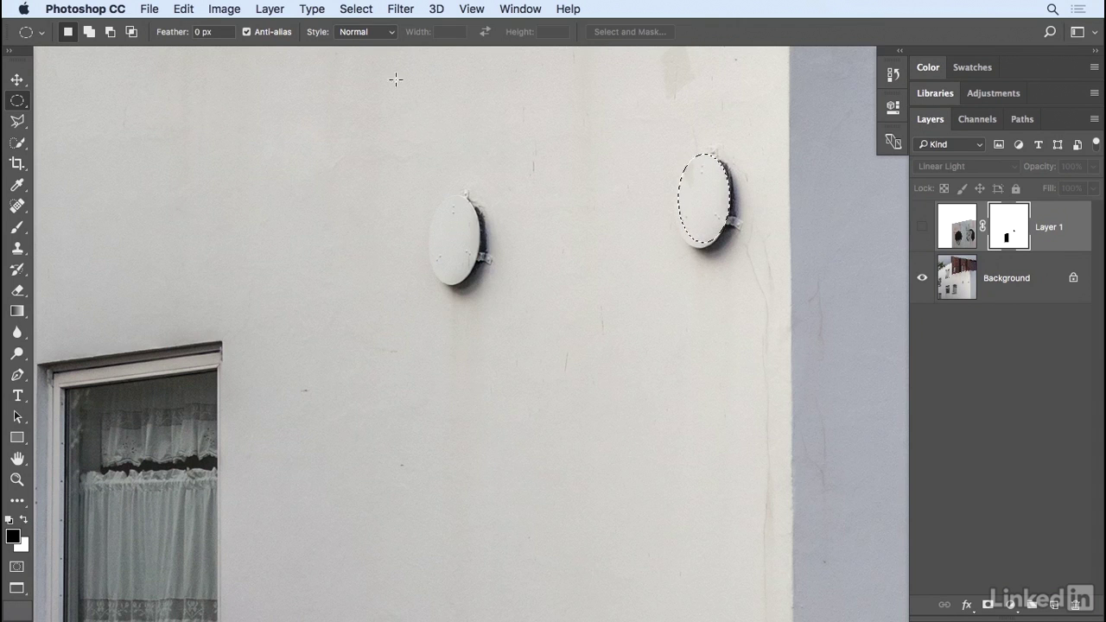
{"action": "left_click", "coordinate": [356, 8]}
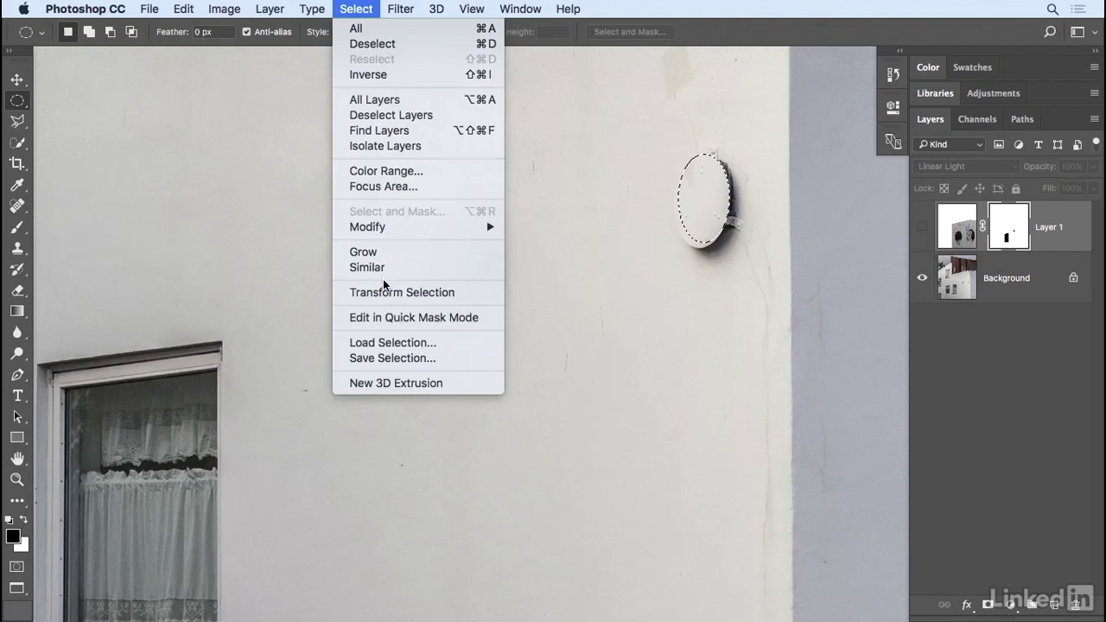
{"action": "left_click", "coordinate": [403, 292]}
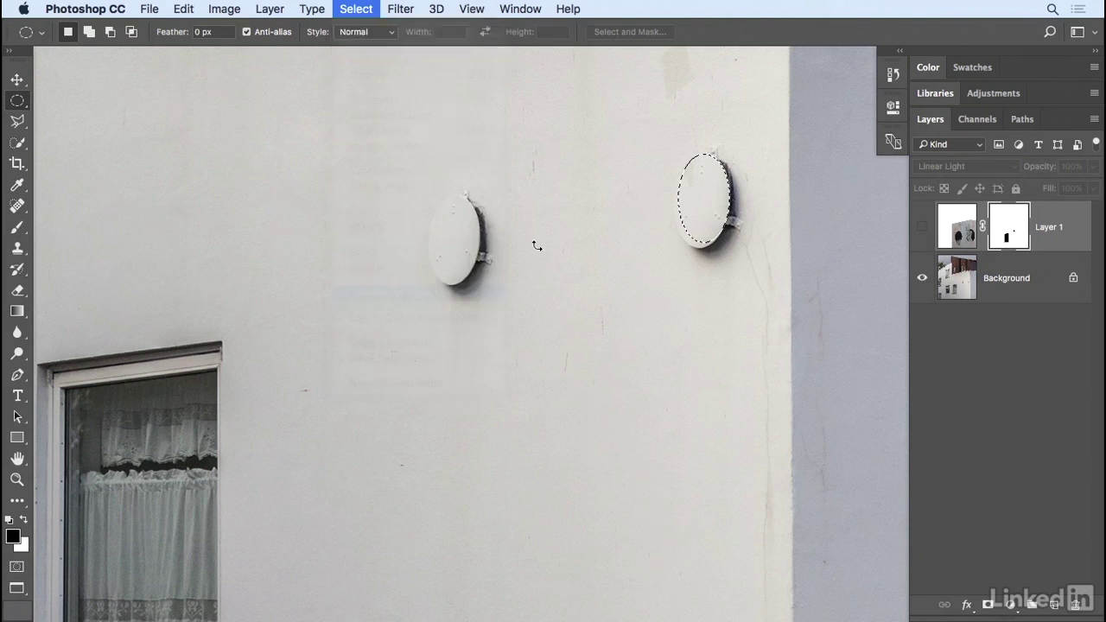
{"action": "left_click_drag", "start_coordinate": [672, 242], "coordinate": [700, 247]}
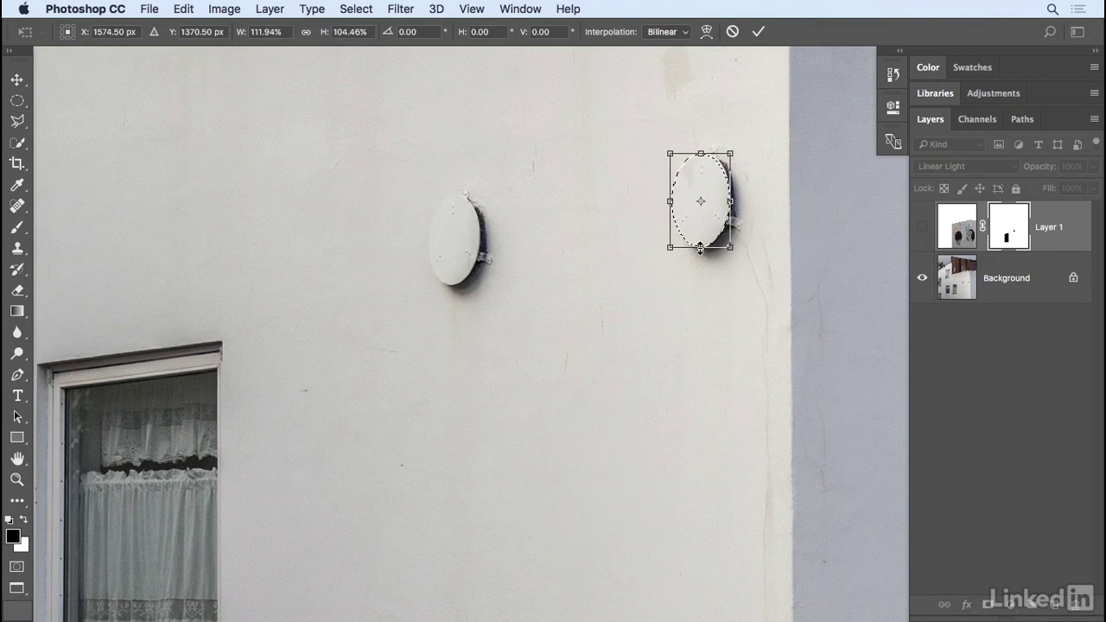
{"action": "key", "text": "Return"}
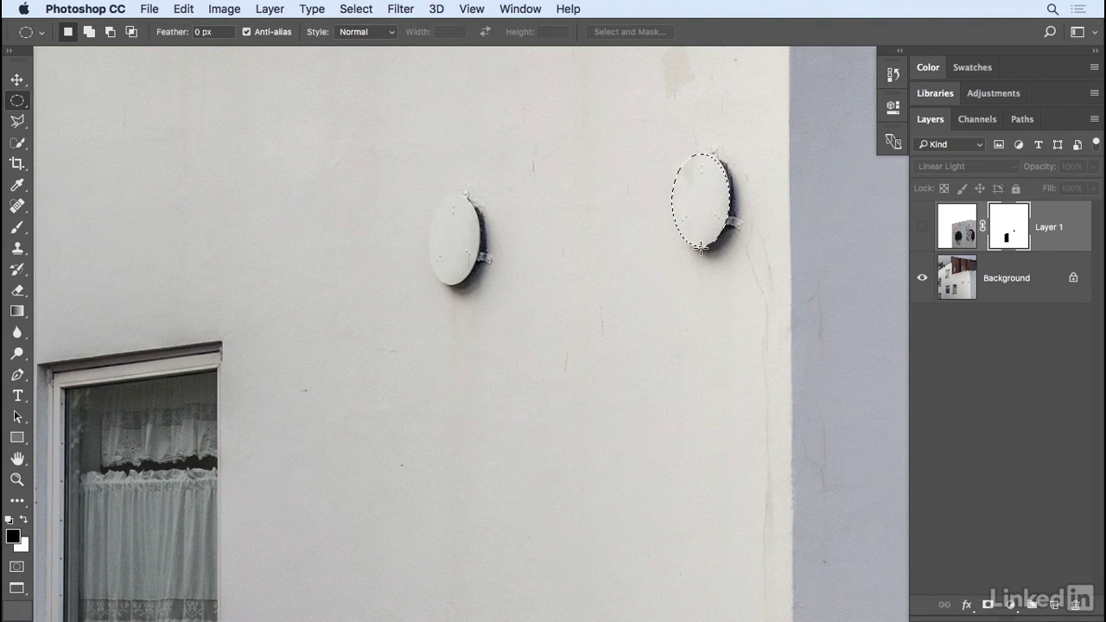
- Show the artwork layer, fill the second plate's selection on the mask with black, fit the image on screen and deselect
{"action": "left_click", "coordinate": [921, 230]}
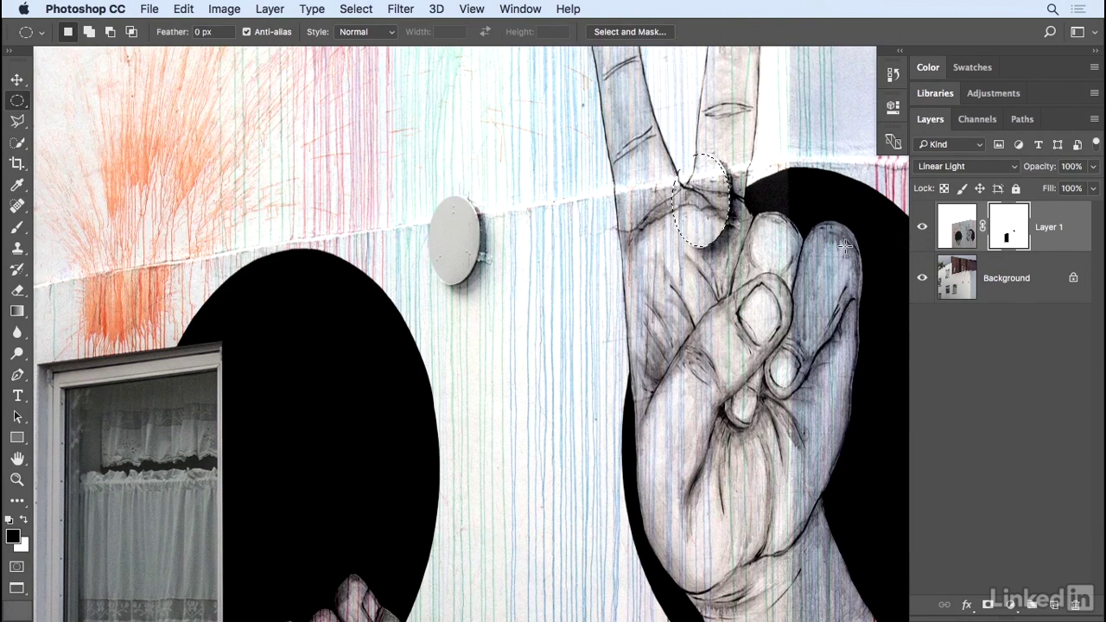
{"action": "key", "text": "alt"}
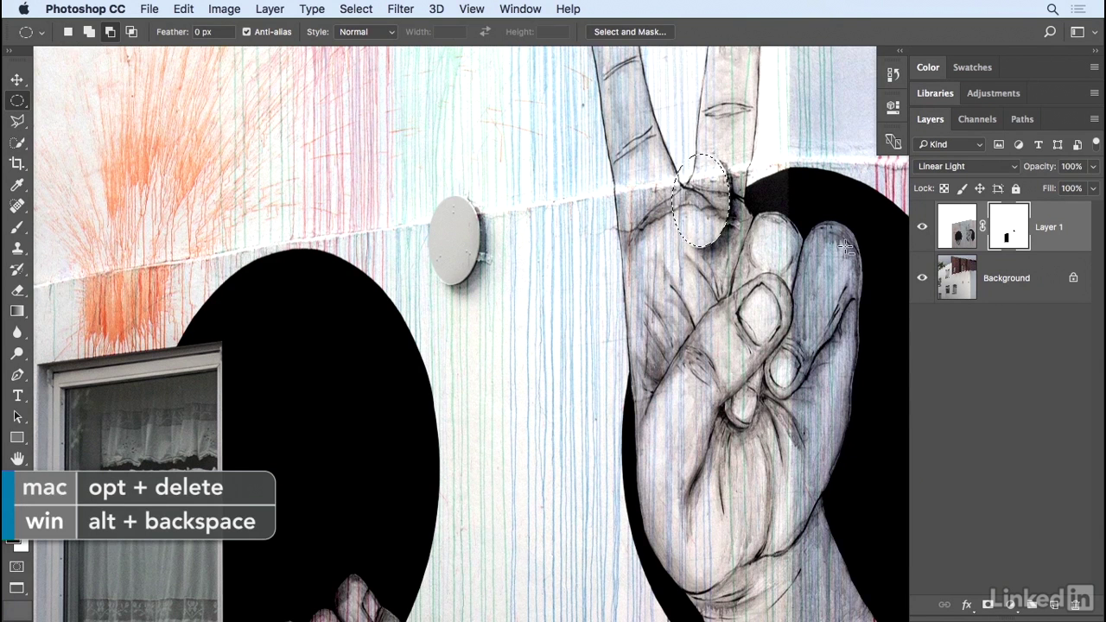
{"action": "key", "text": "alt+BackSpace"}
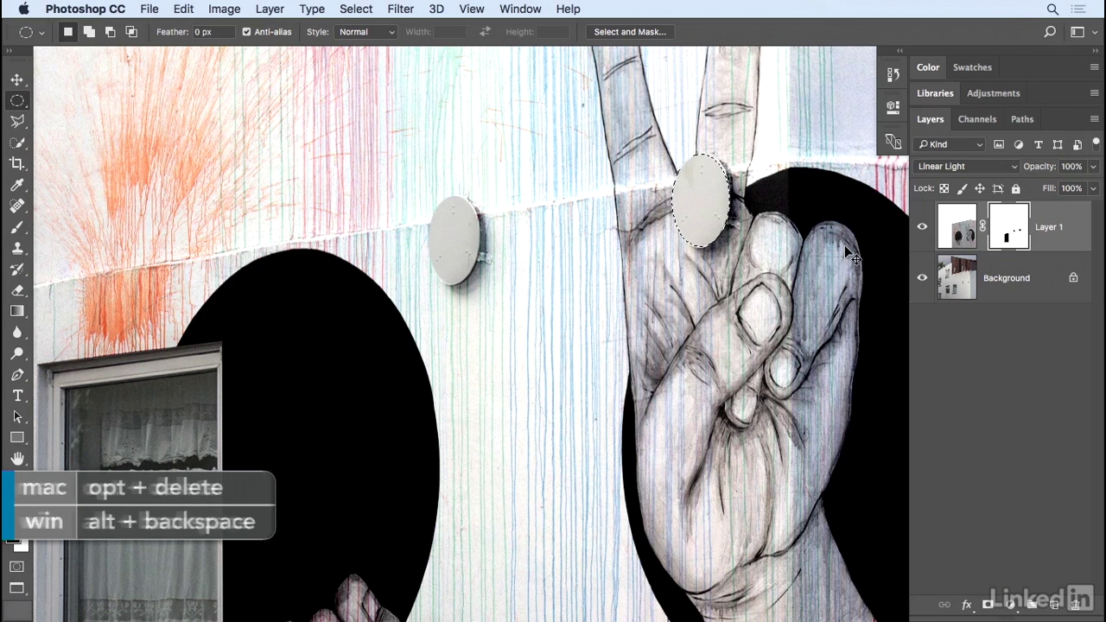
{"action": "key", "text": "super+0"}
{"action": "key", "text": "super+d"}
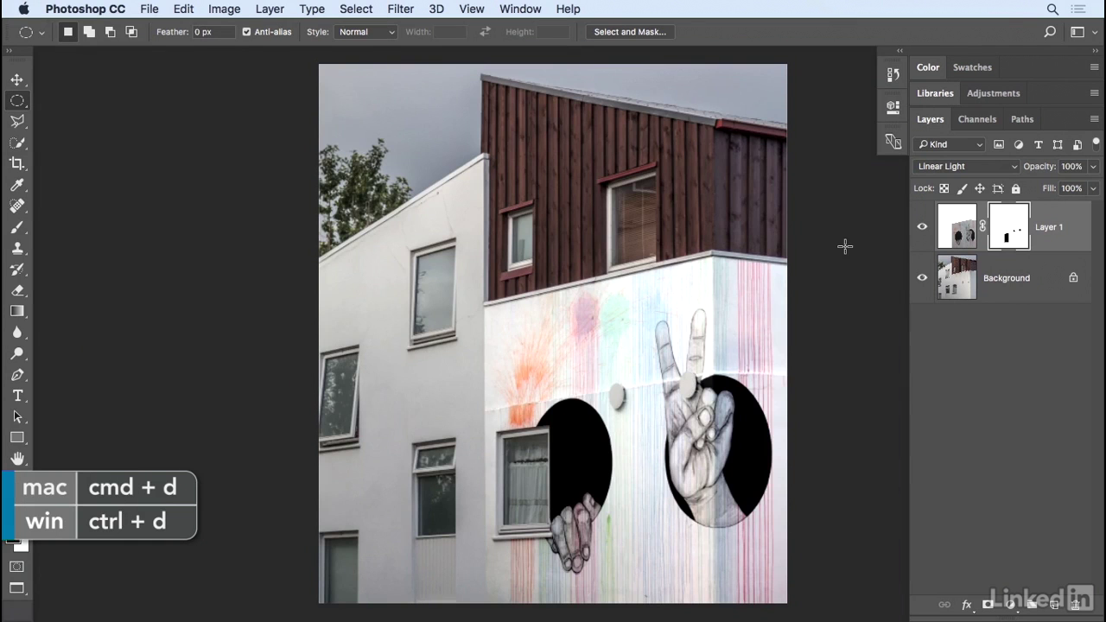